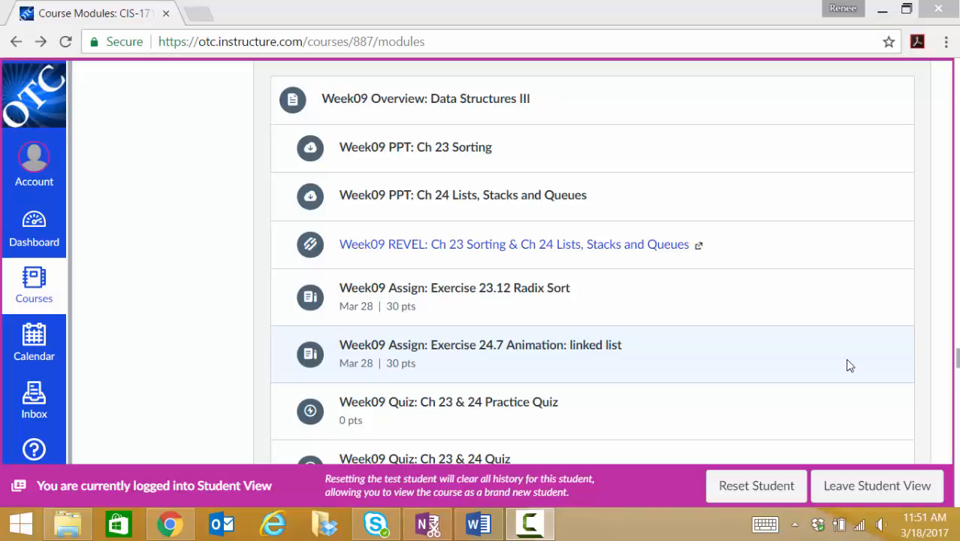
Open the Week09 Exercise 23.12 Radix Sort assignment and follow its GitHub Classroom invitation to the assignment repository.
left_click(507, 291)
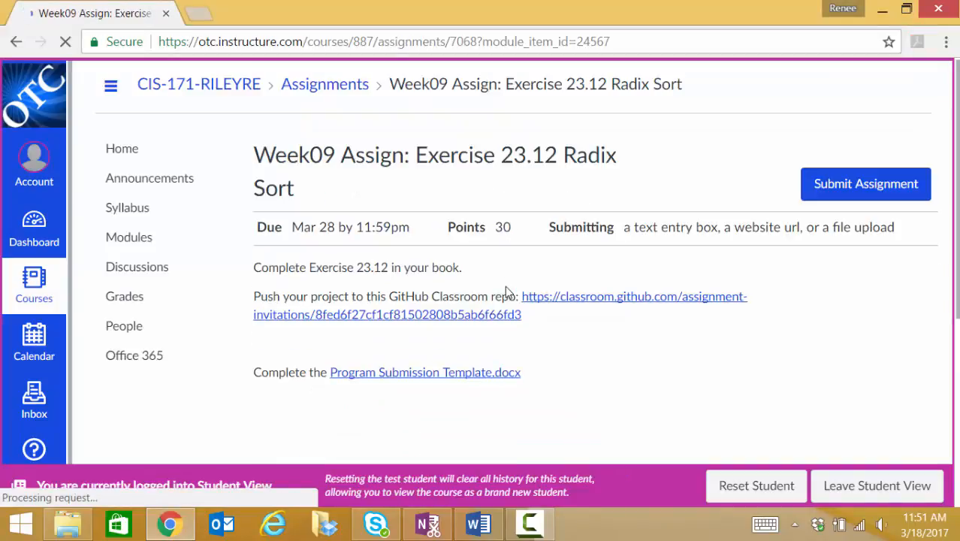
left_click(552, 302)
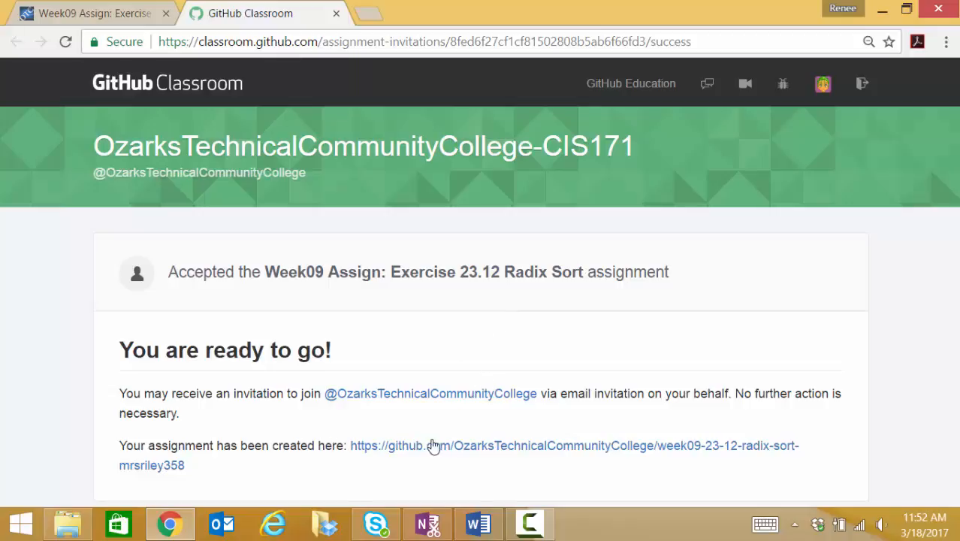
left_click(458, 451)
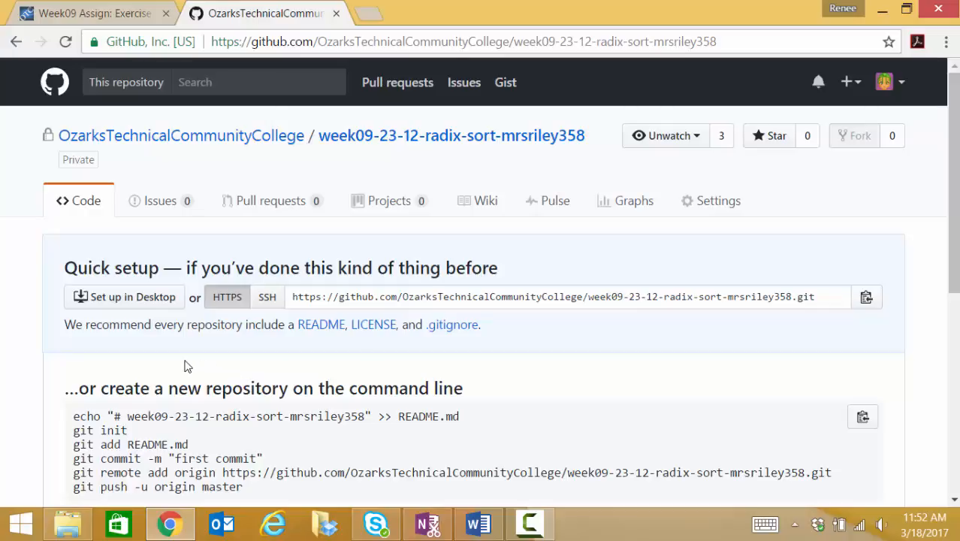
Try to set up the Radix Sort repository in GitHub Desktop from its repository page.
left_click(148, 298)
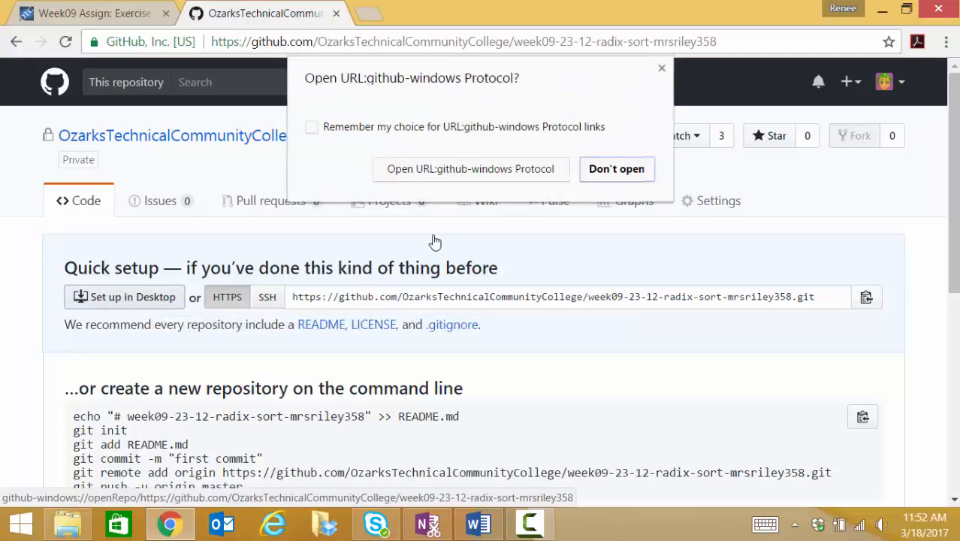
left_click(453, 171)
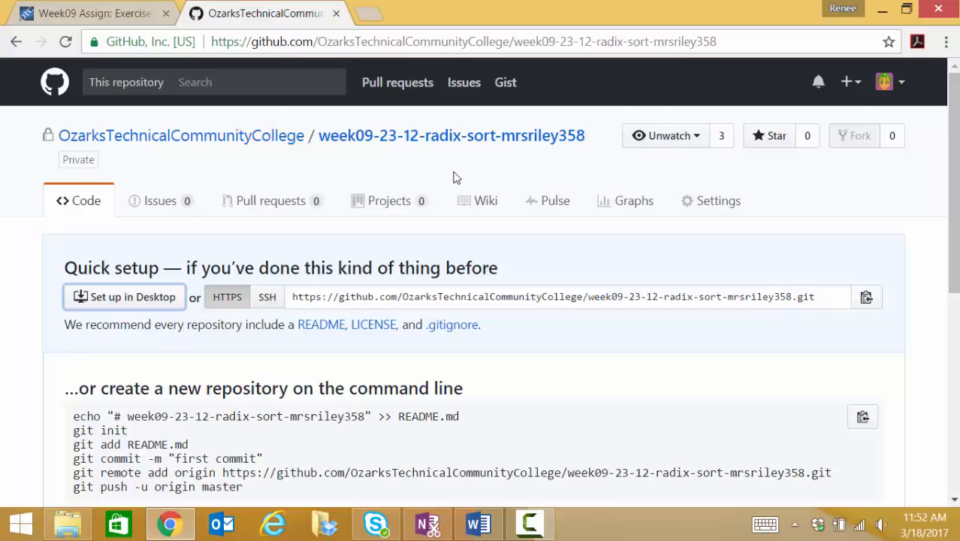
Search the web for "download github desktop" in a new tab and open the GitHub Desktop site.
left_click(373, 15)
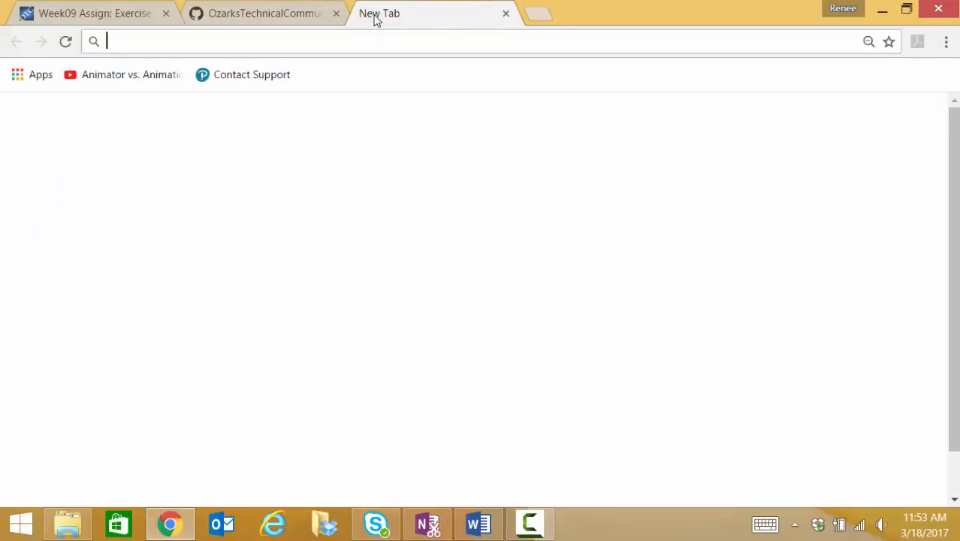
type("d")
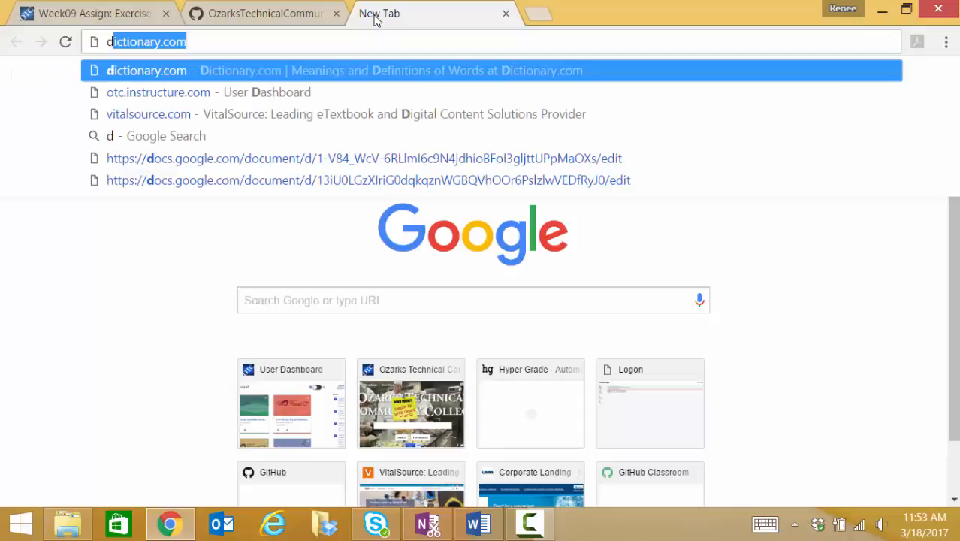
type("ownload g")
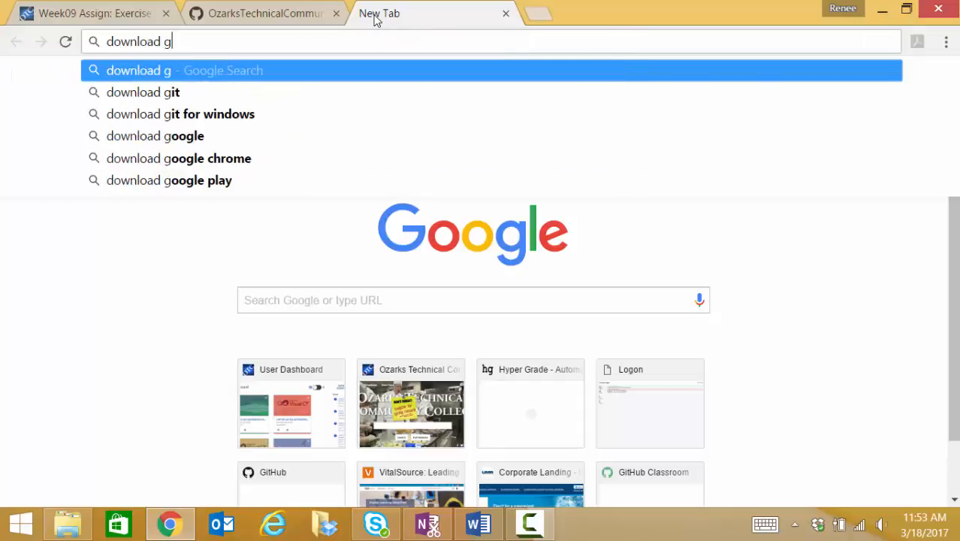
type("ithub desktop")
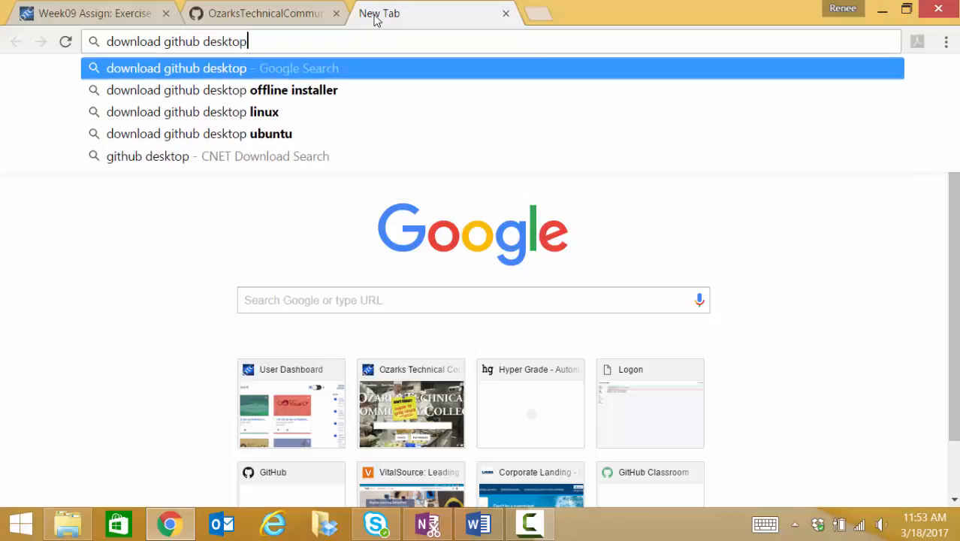
key("Return")
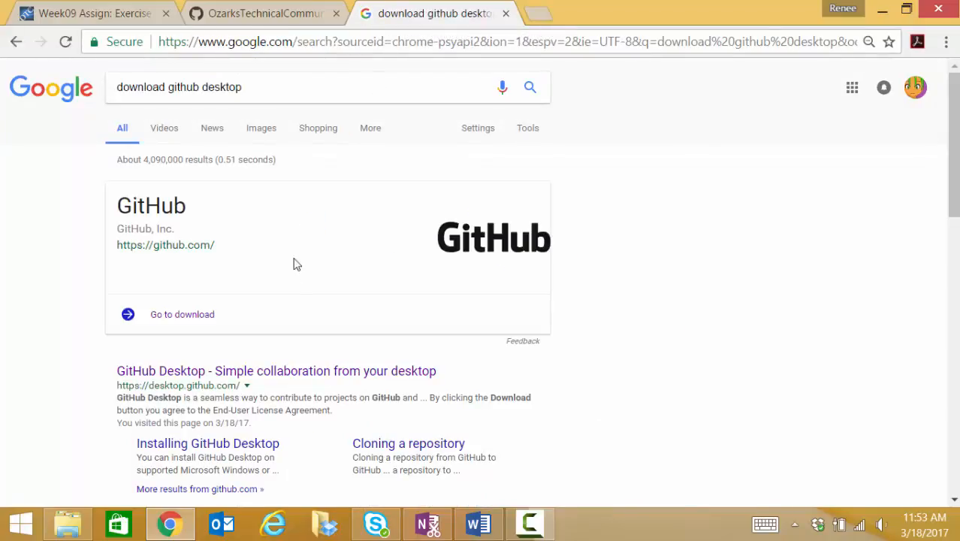
left_click(278, 375)
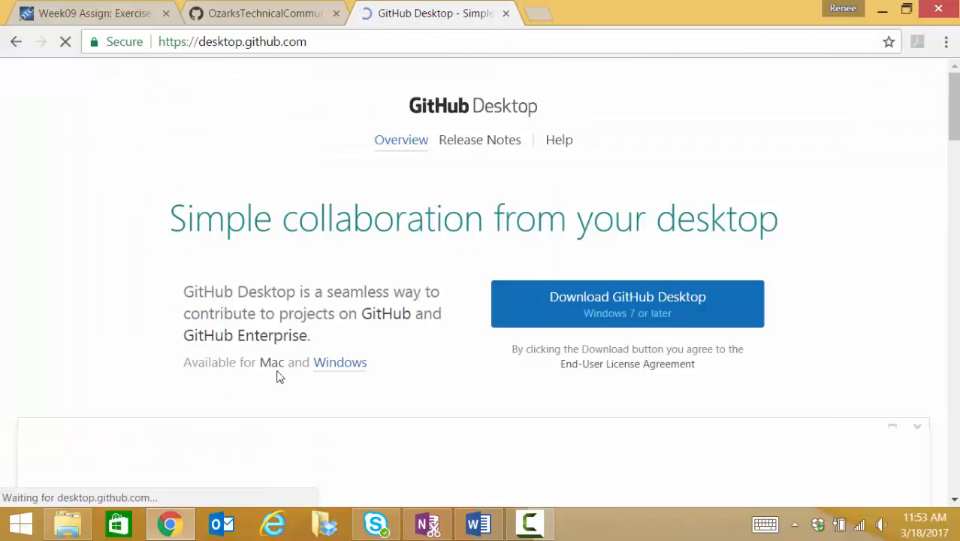
Download GitHubSetup.exe to the Downloads folder and run it to install GitHub Desktop.
left_click(634, 312)
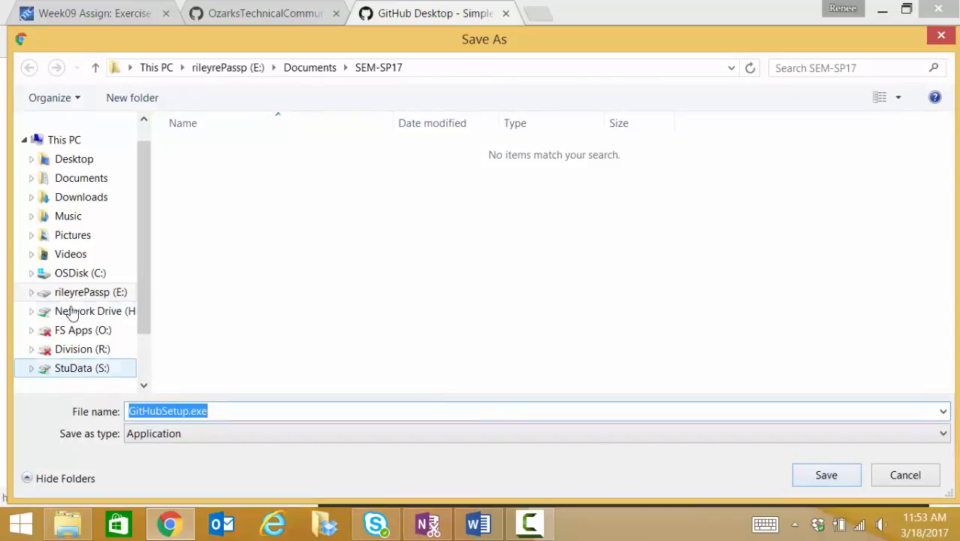
left_click(78, 199)
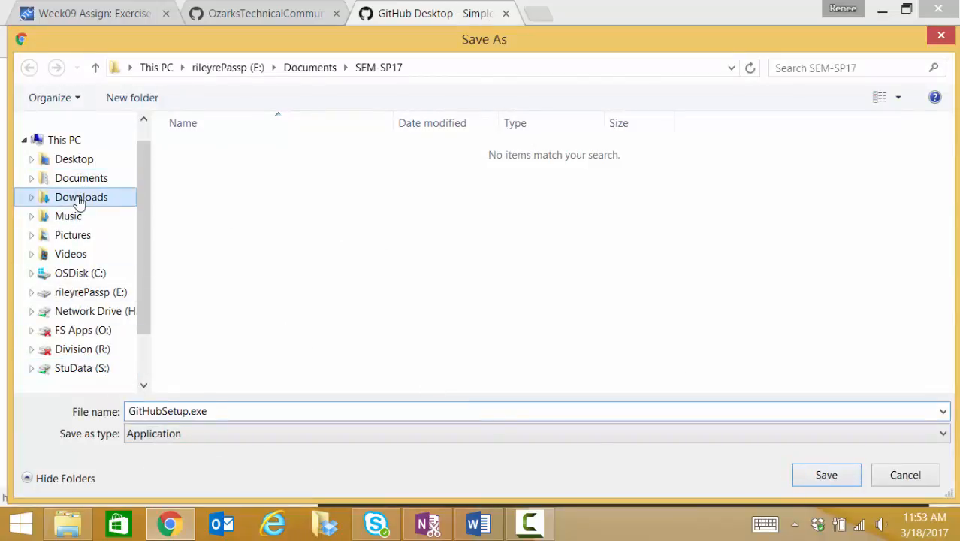
left_click(825, 473)
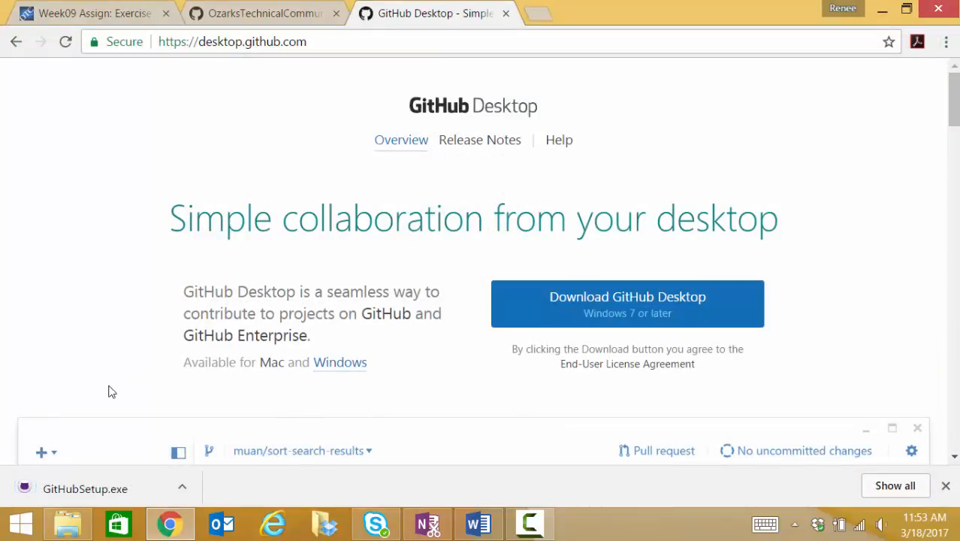
left_click(92, 487)
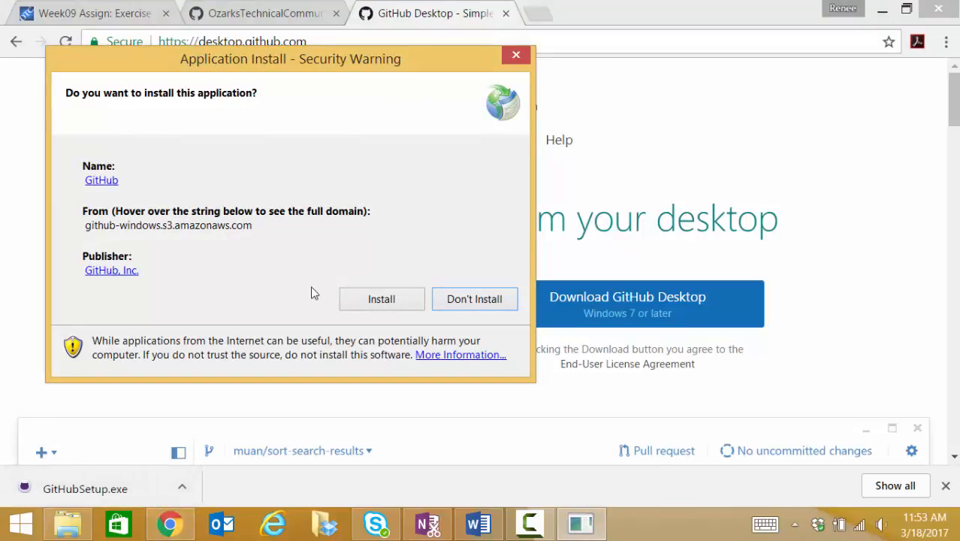
left_click(379, 299)
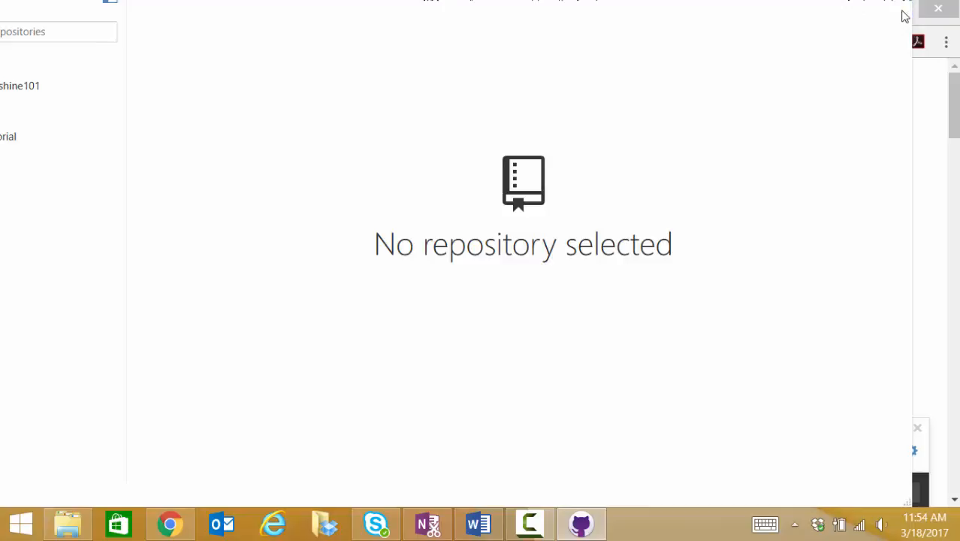
Maximize the GitHub Desktop window and view its options for creating a new repository.
left_click_drag(865, 7, 900, 94)
left_click(909, 60)
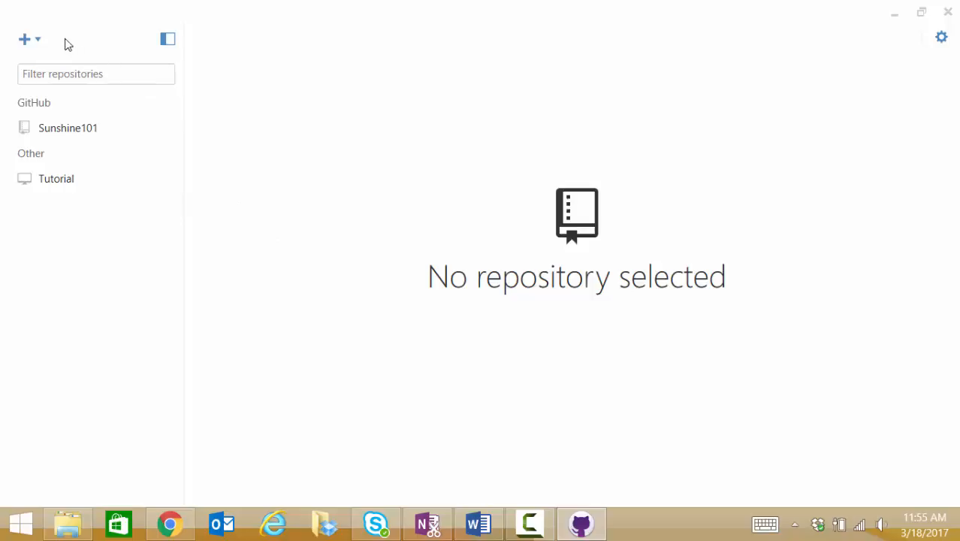
left_click(39, 42)
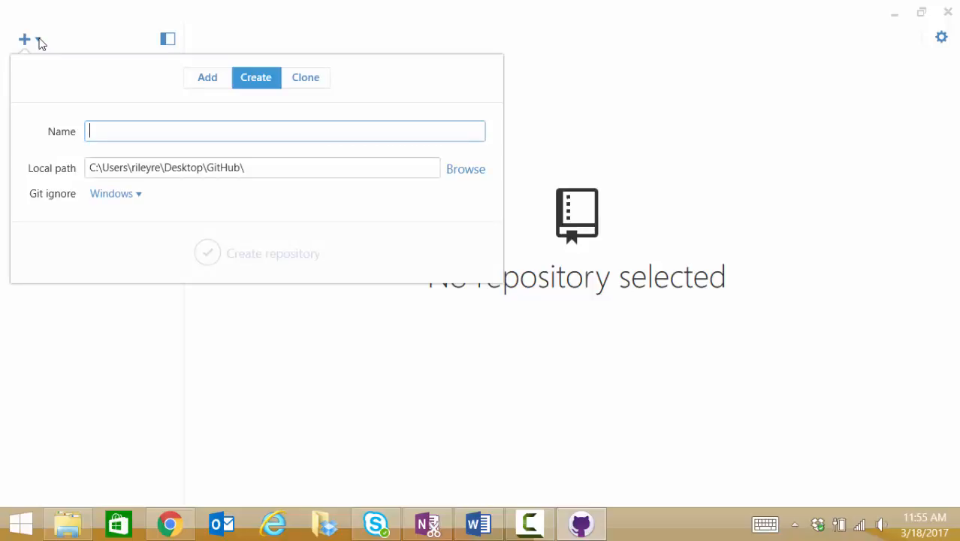
left_click(39, 41)
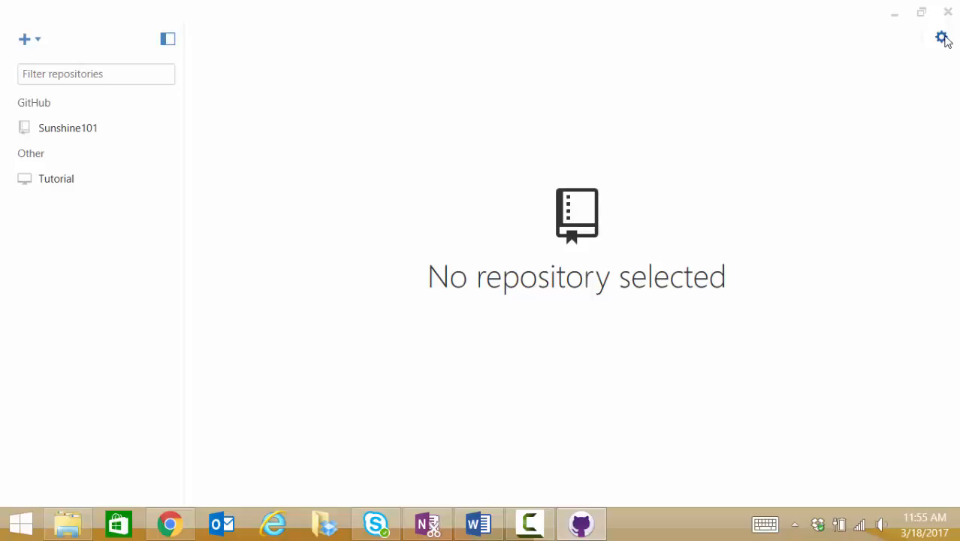
Switch back to Chrome, close the GitHub Desktop download page, and set up the Radix Sort repository in GitHub Desktop.
left_click(895, 13)
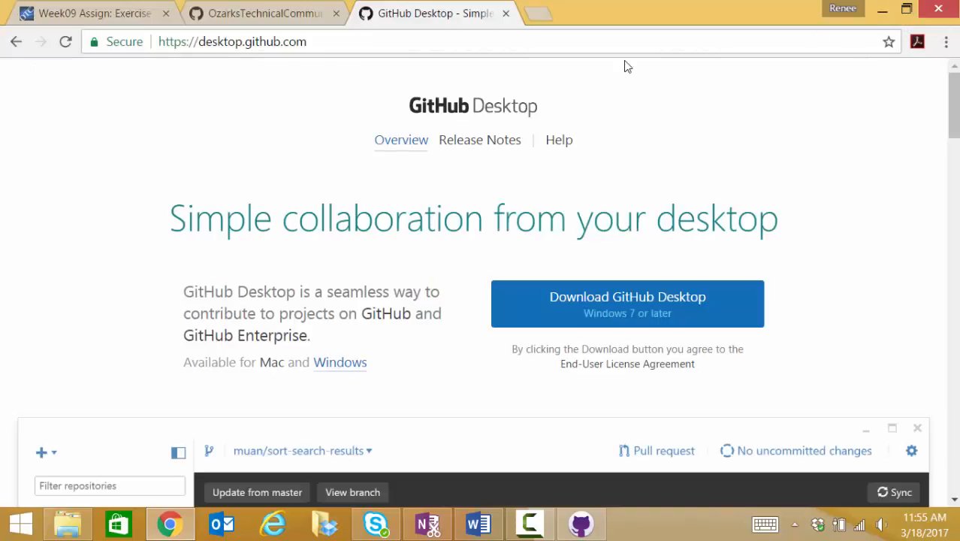
left_click(506, 13)
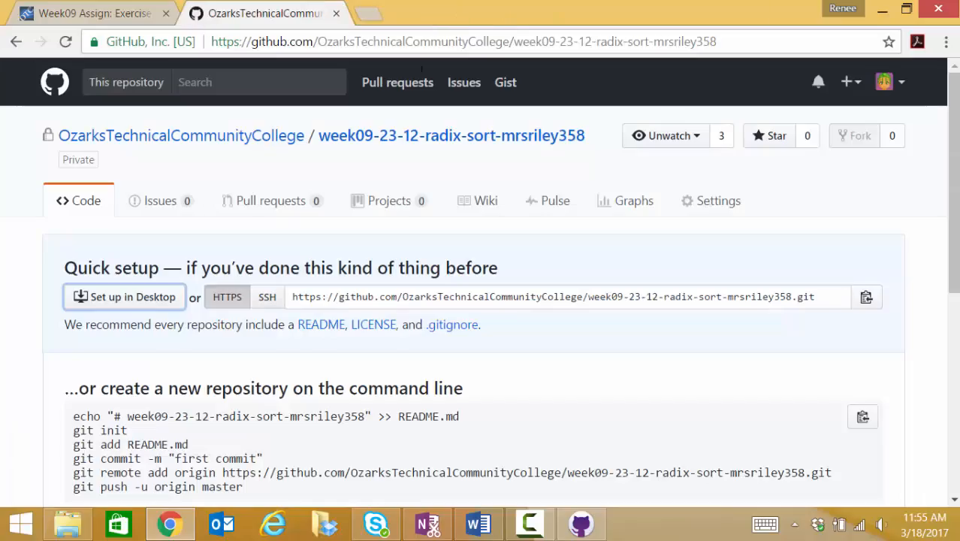
left_click(111, 304)
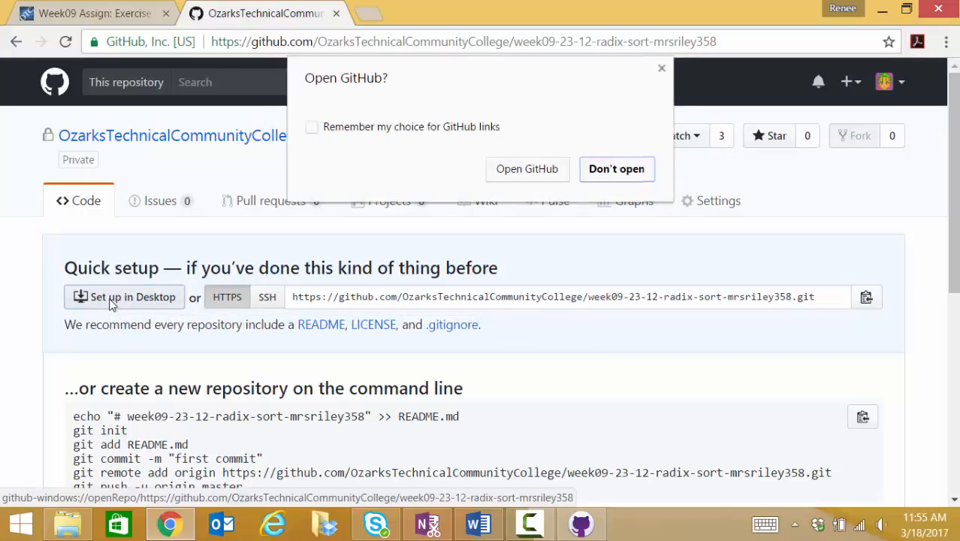
left_click(527, 170)
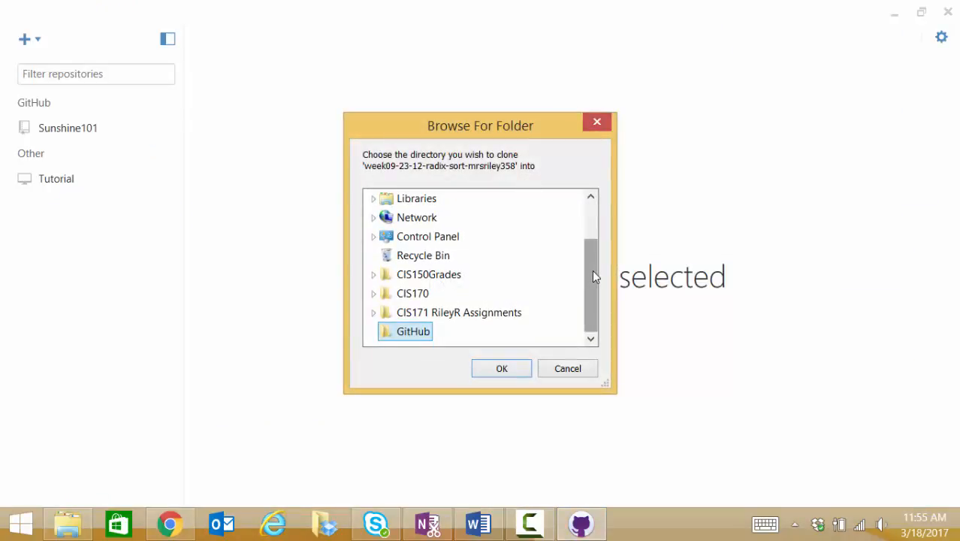
left_click_drag(594, 272, 607, 204)
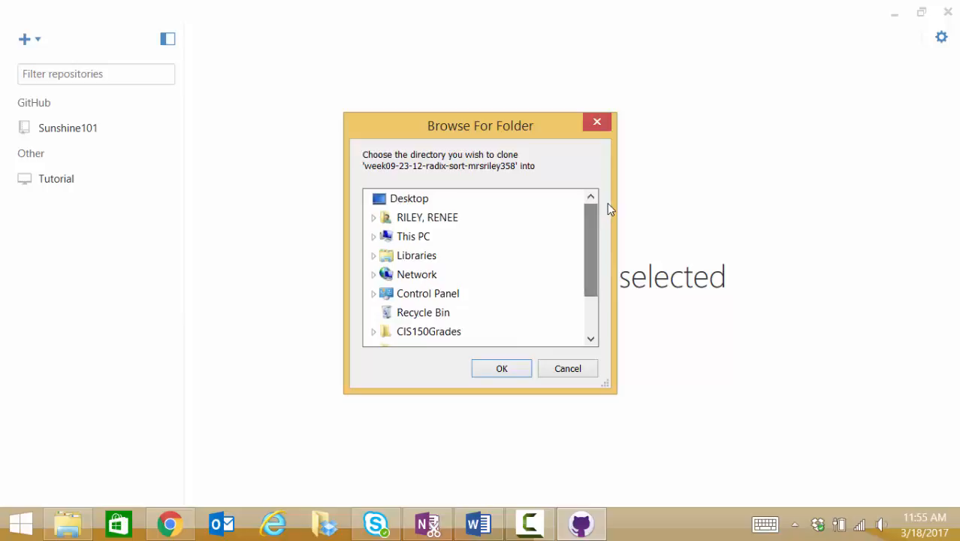
right_click(413, 203)
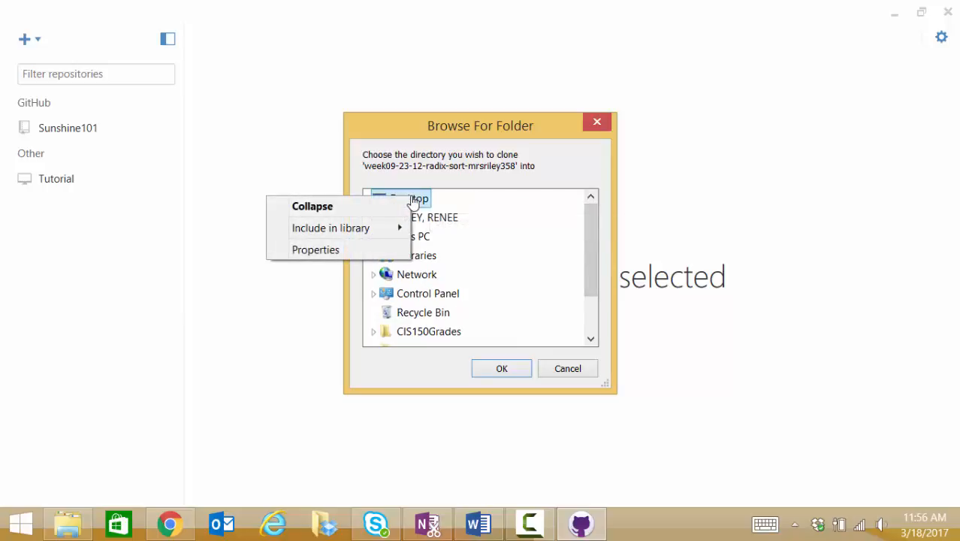
key("Escape")
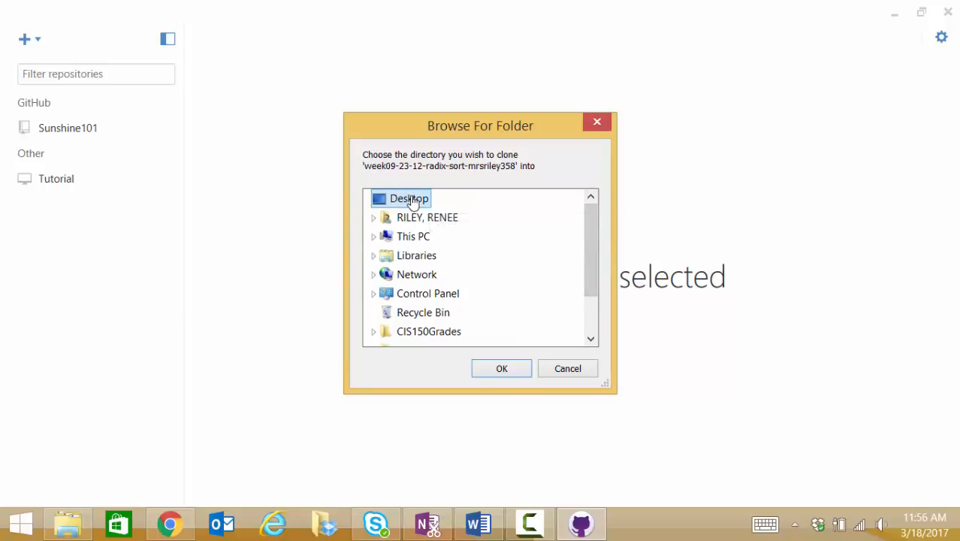
right_click(413, 202)
left_click(466, 211)
right_click(419, 207)
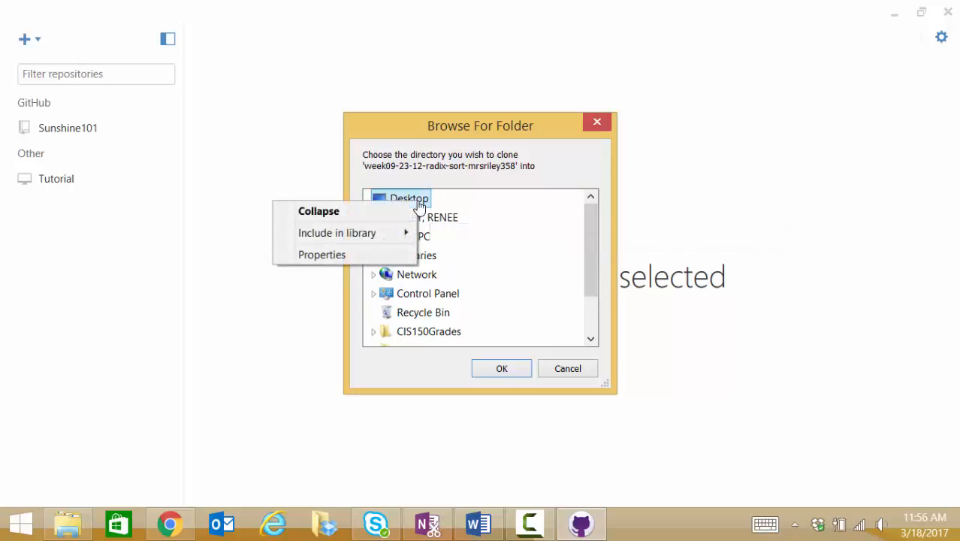
left_click(554, 251)
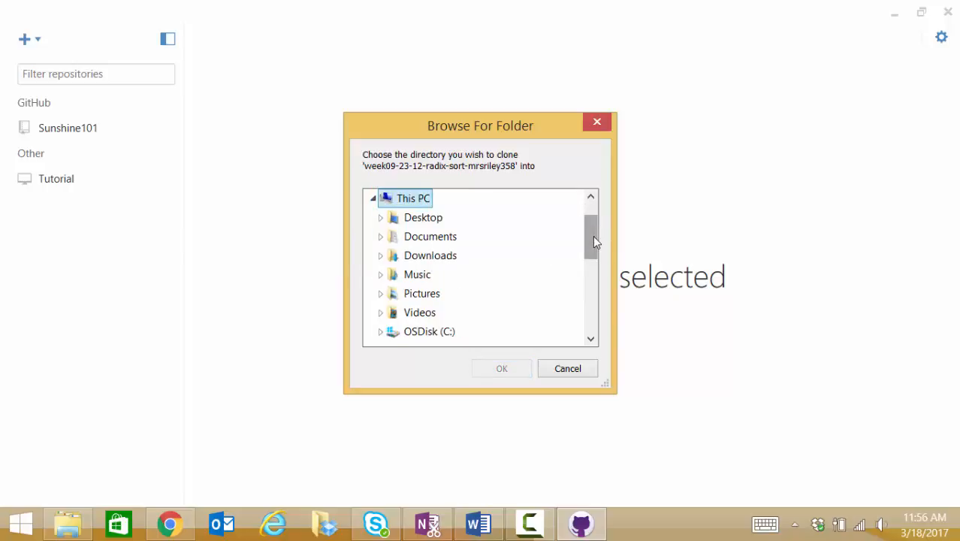
Create a new folder inside the Desktop folder under This PC for the cloned repository.
mouse_move(592, 236)
left_mouse_down()
mouse_move(592, 245)
mouse_move(597, 225)
left_mouse_up()
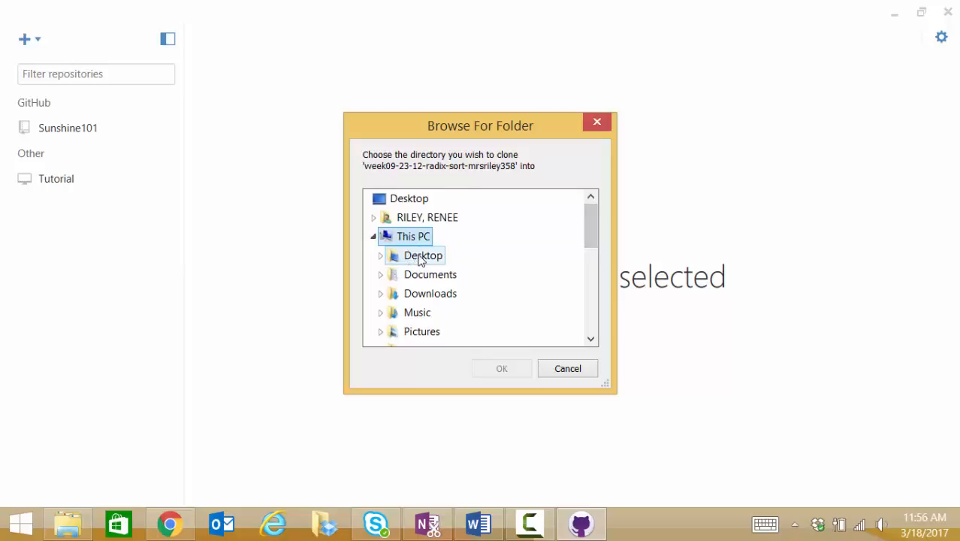
right_click(419, 259)
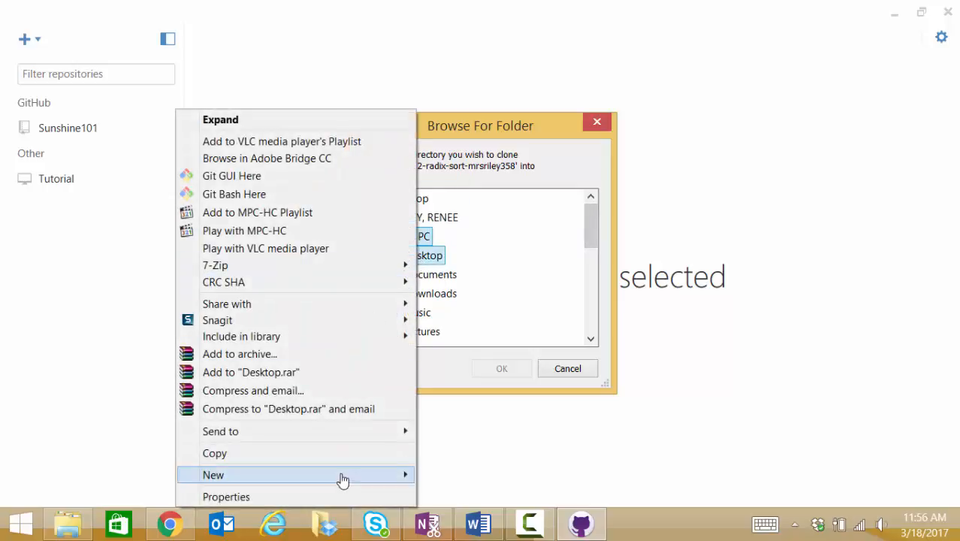
mouse_move(342, 480)
left_click(154, 481)
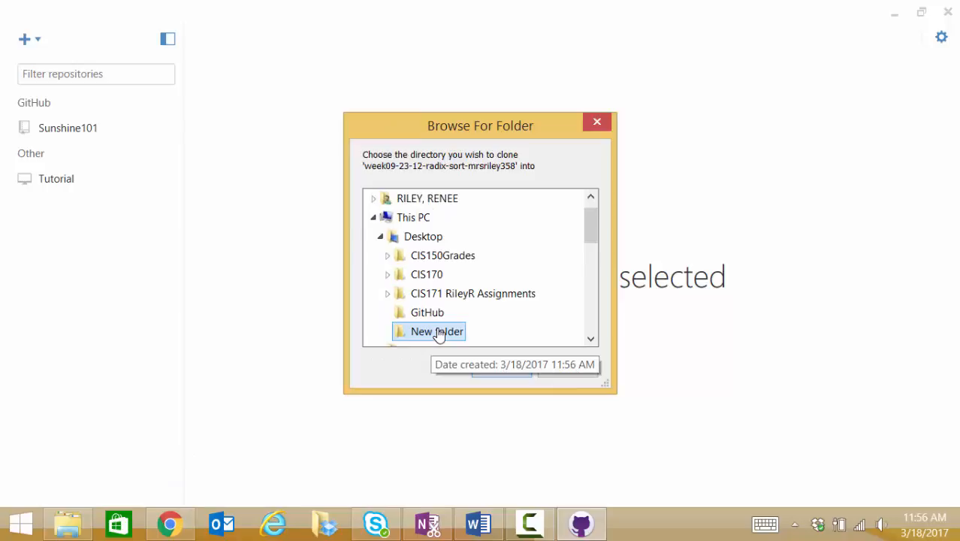
Rename the new folder to CIS171Assignments, clone the Radix Sort repository into it, and select the cloned repository.
right_click(439, 334)
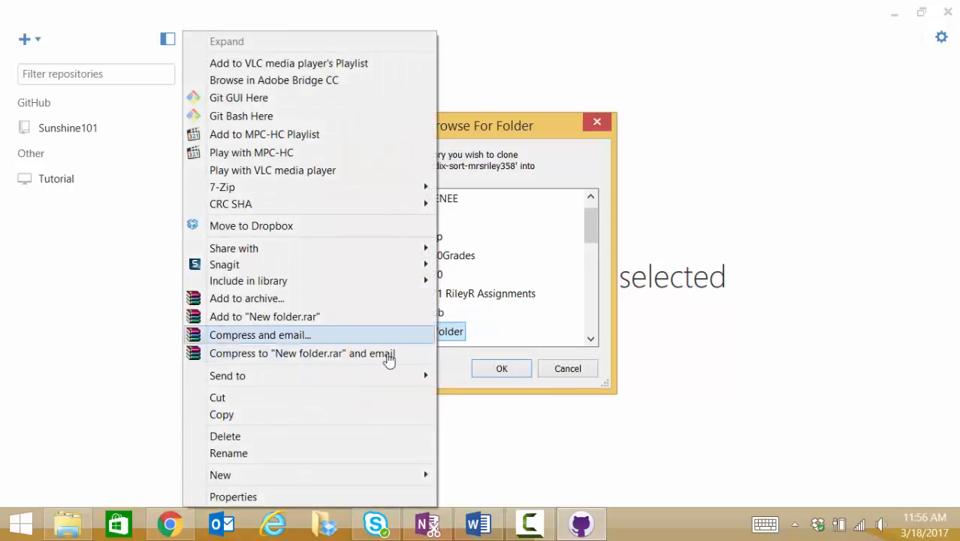
left_click(328, 463)
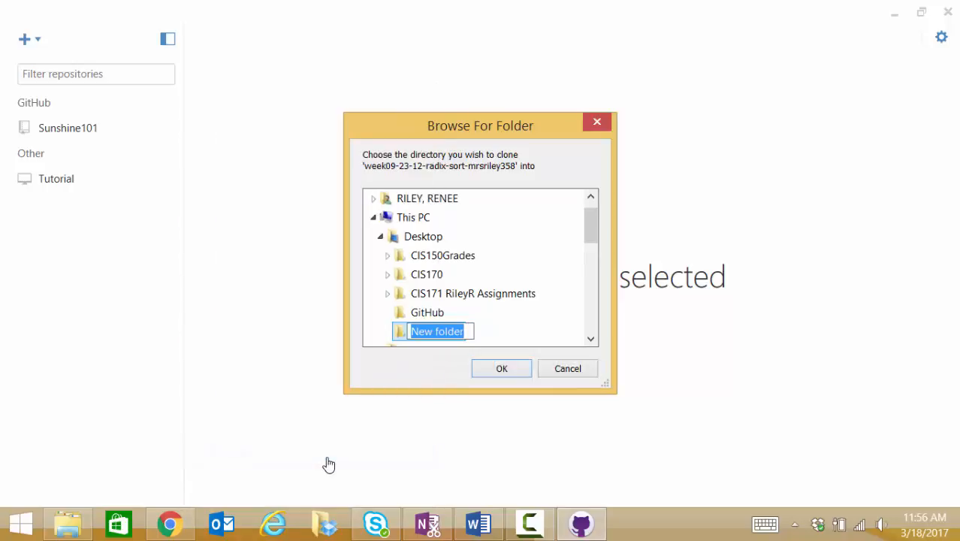
type("CIS")
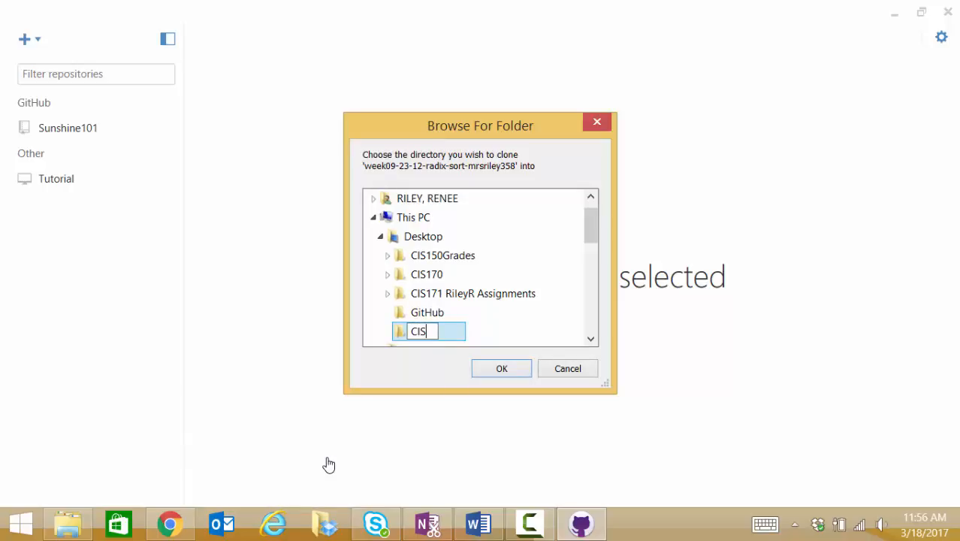
type("171Assign")
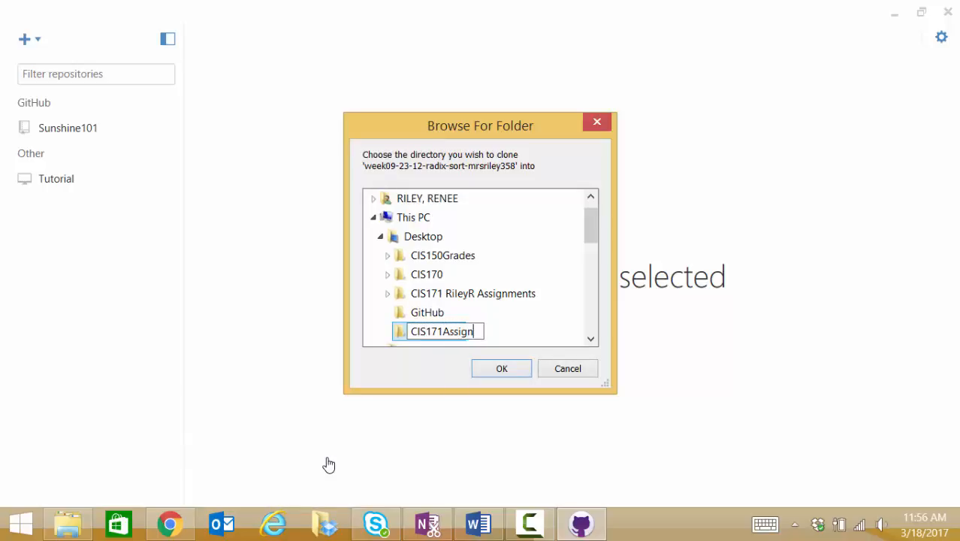
type("ments")
key("Return")
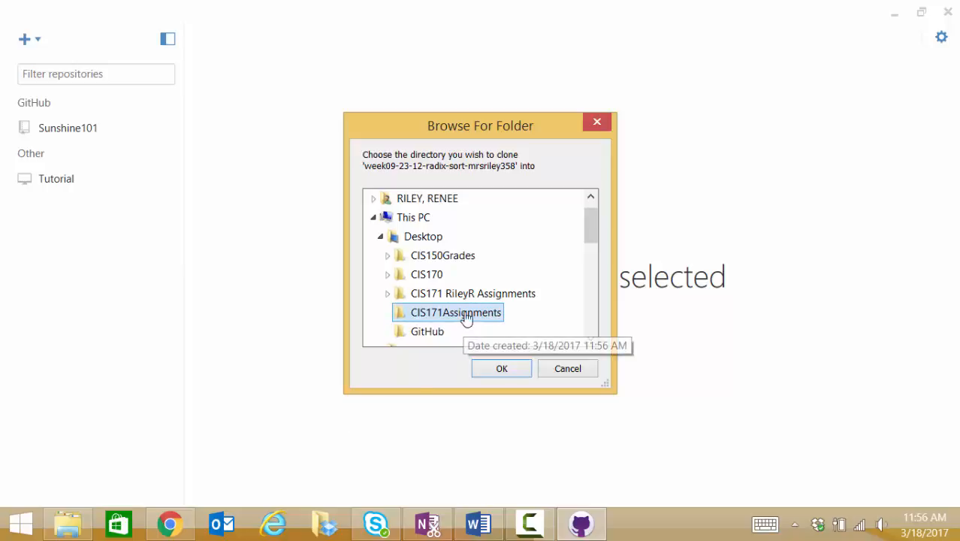
left_click(501, 369)
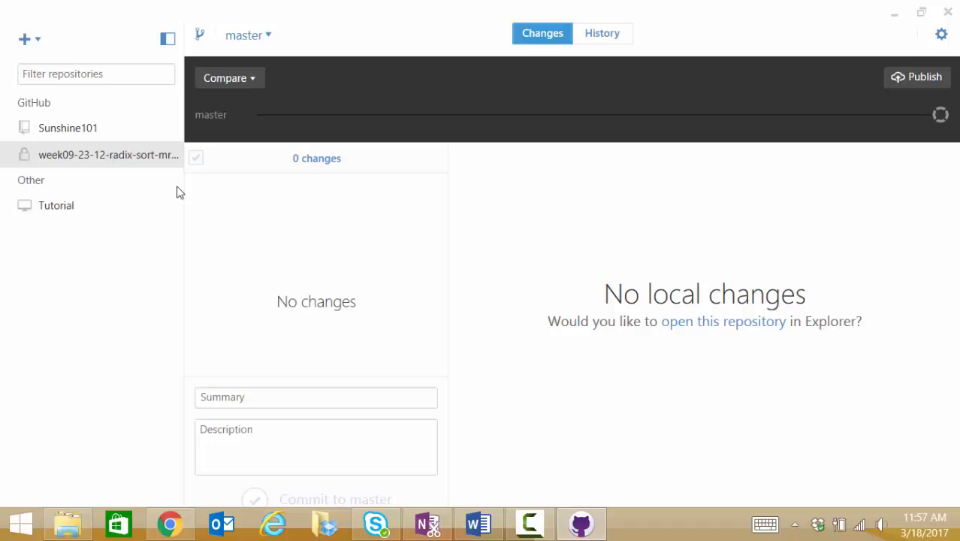
left_click(78, 165)
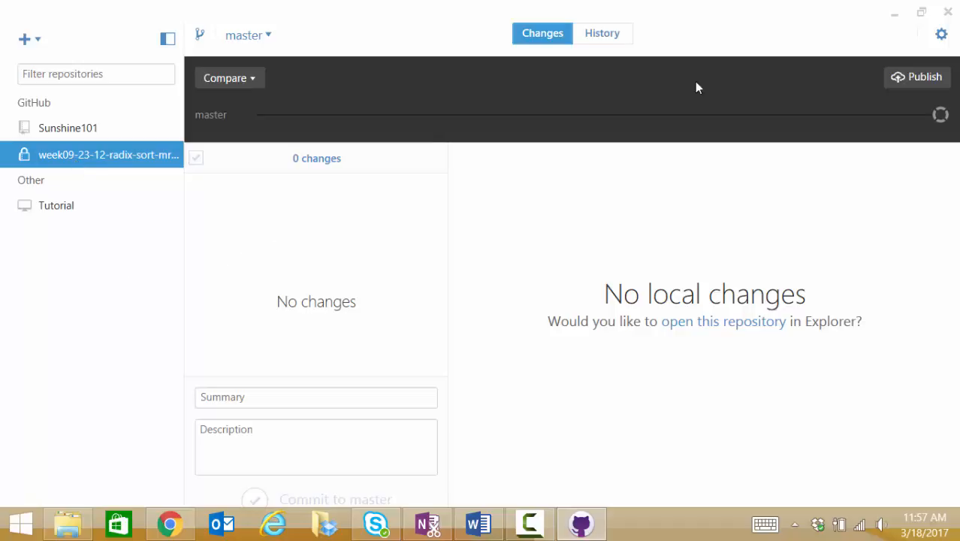
Switch back to Chrome and open the Week09 Exercise 24.7 Animation: linked list assignment from the course modules.
left_click(894, 12)
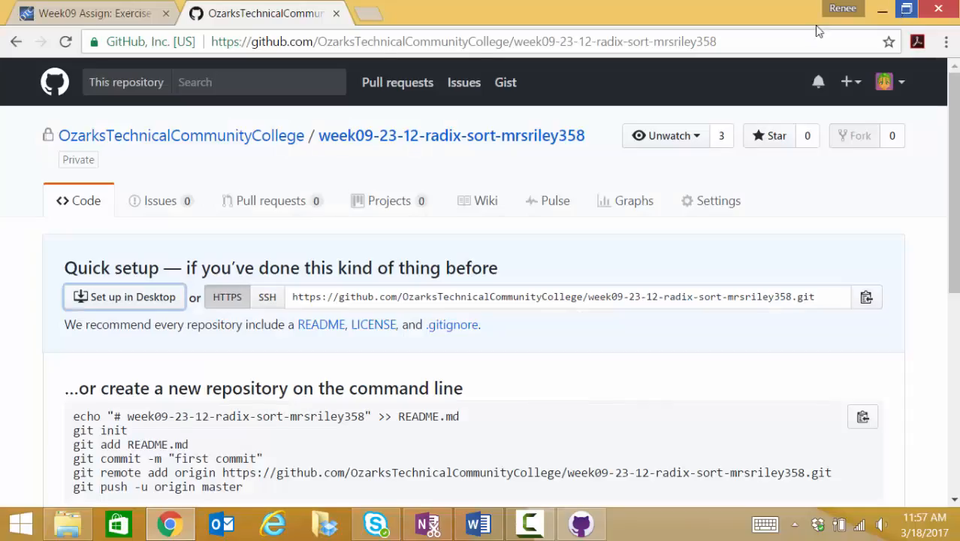
left_click(16, 41)
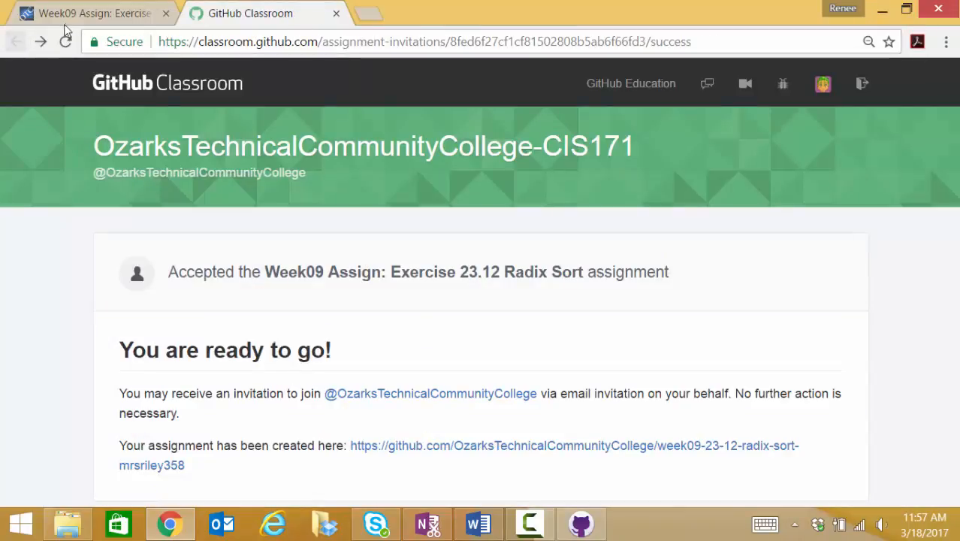
left_click(69, 23)
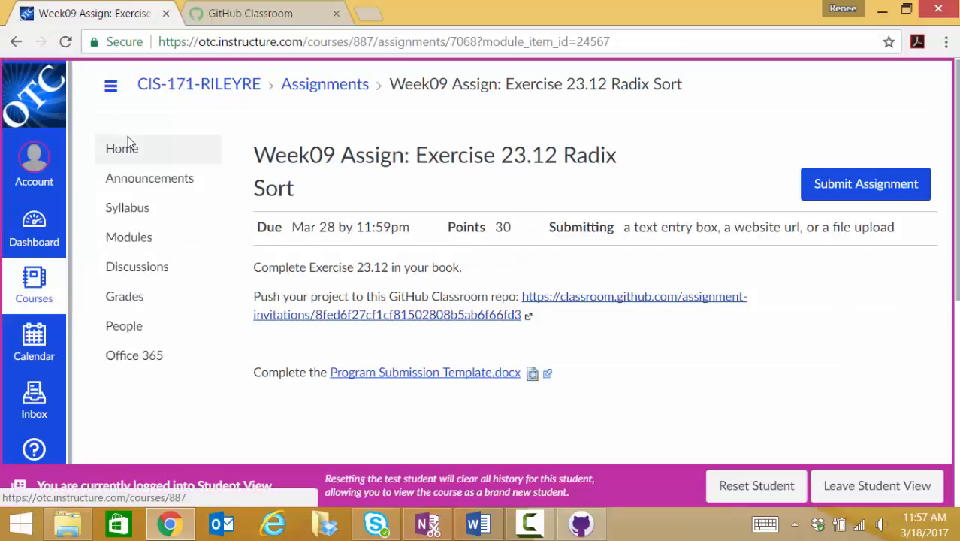
left_click(18, 43)
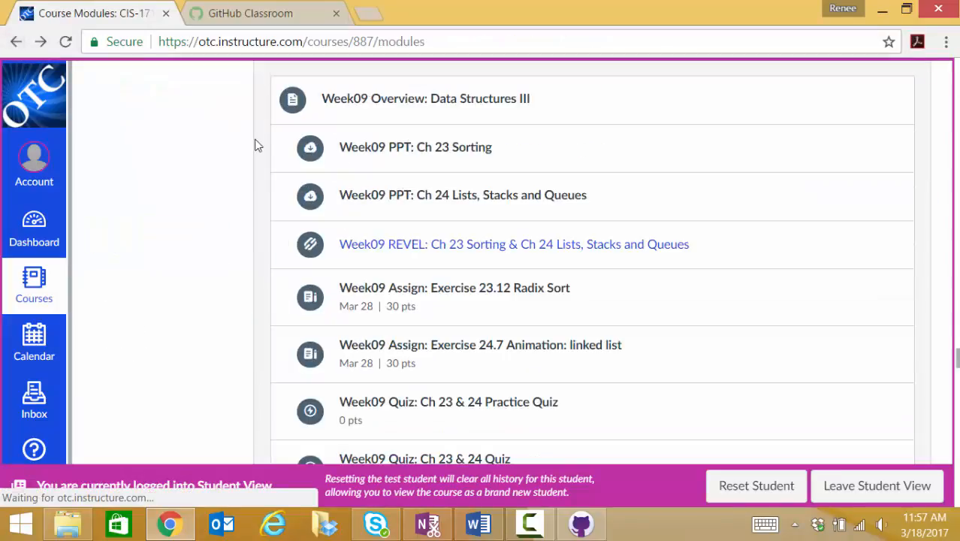
left_click(421, 346)
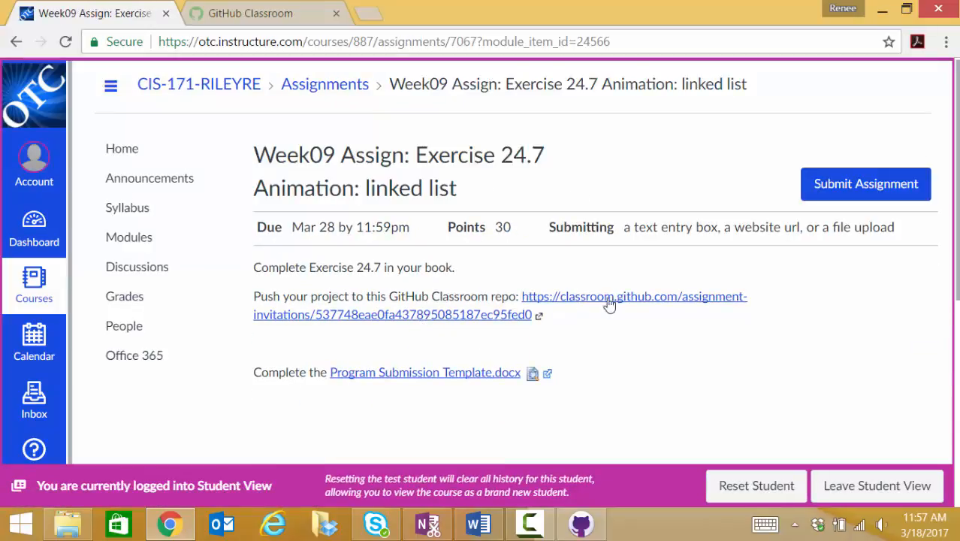
Follow the GitHub Classroom invitation, accept the Exercise 24.7 Animation: linked list assignment, and open its created repository.
left_click(615, 300)
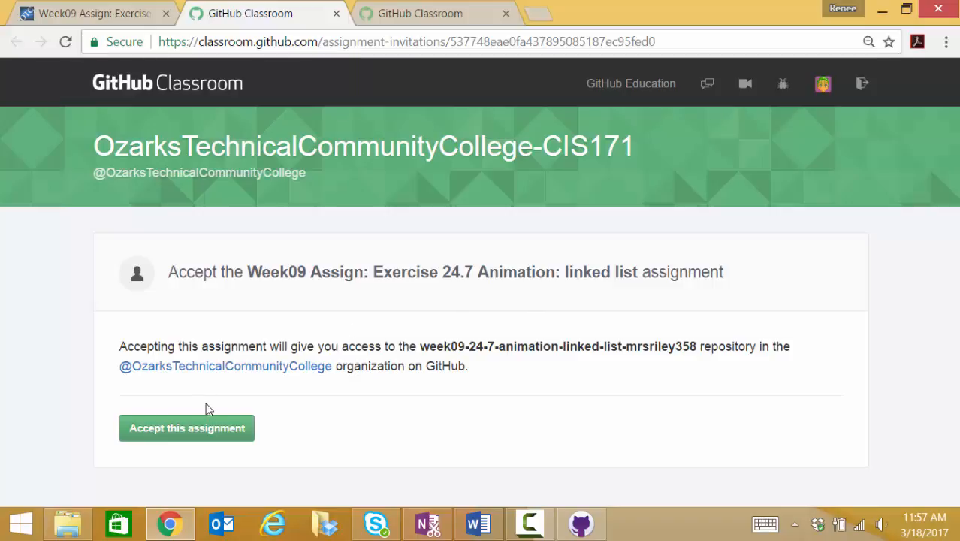
left_click(201, 434)
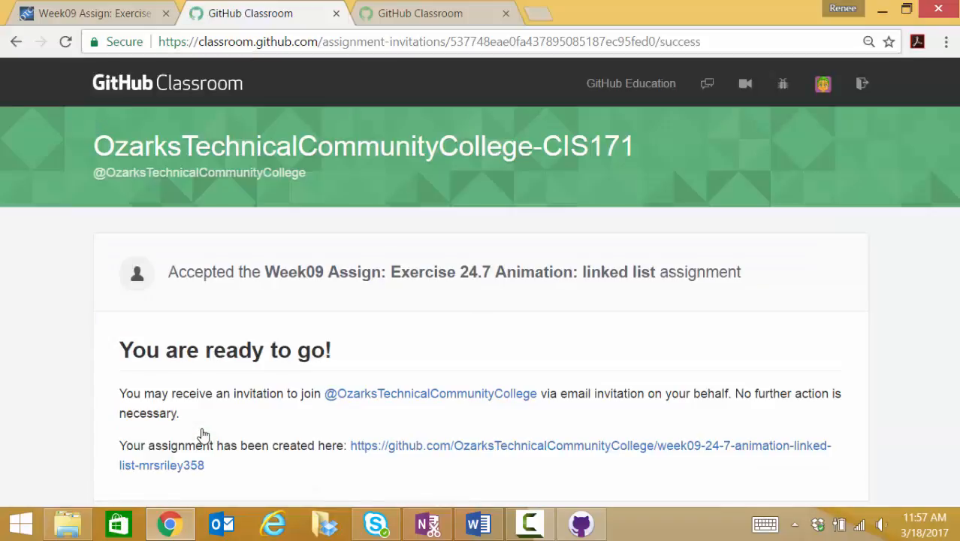
left_click(424, 451)
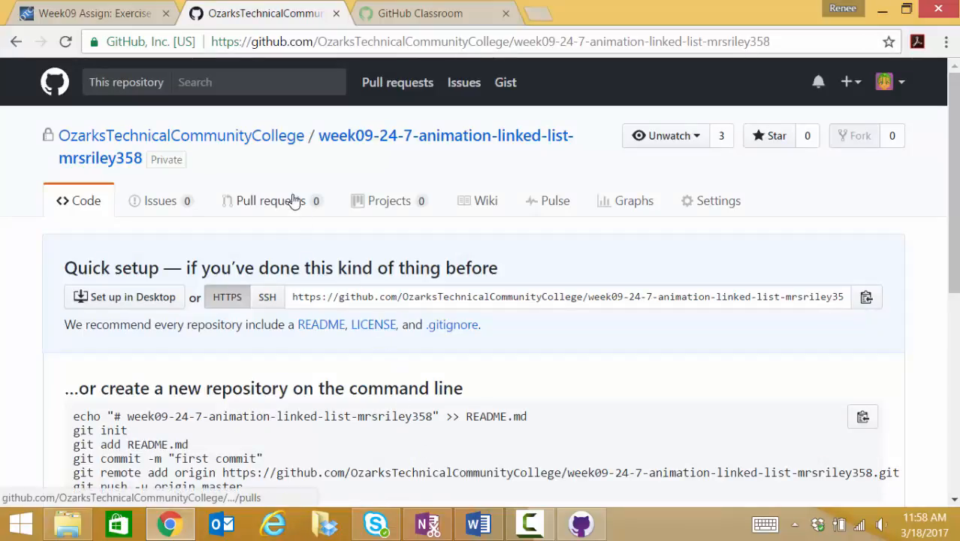
Review the OzarksTechnicalCommunityCollege organization's repositories and compare them with the repositories listed in GitHub Desktop.
left_click(255, 143)
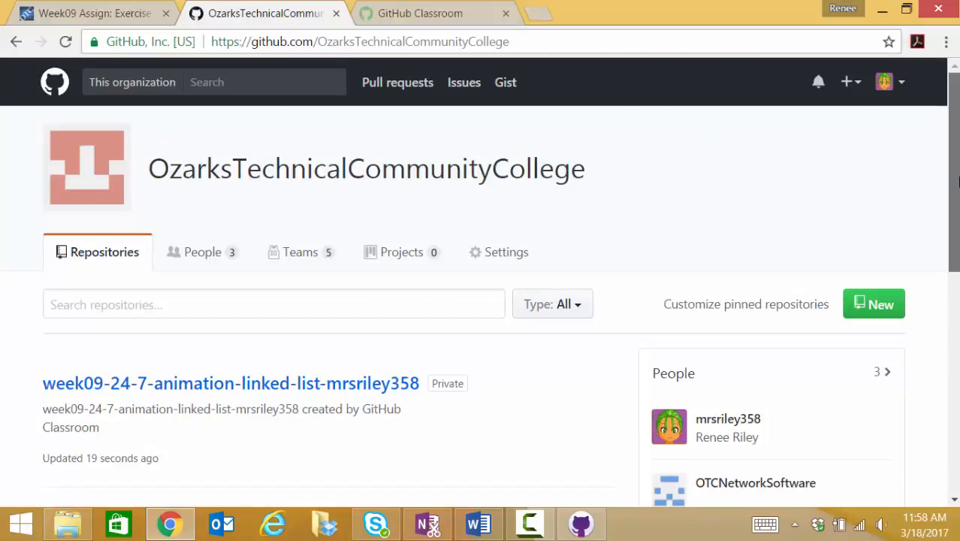
left_click_drag(958, 182, 957, 268)
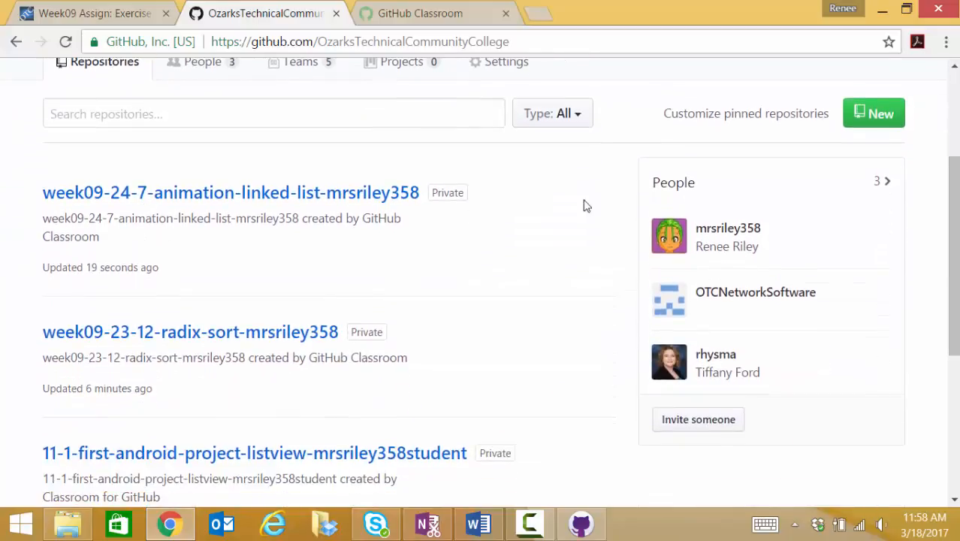
left_click_drag(950, 300, 956, 245)
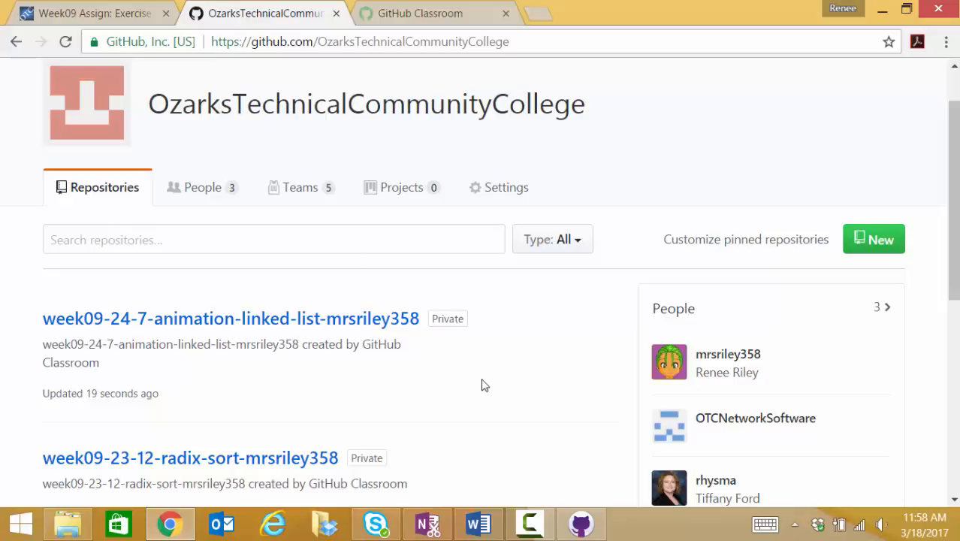
left_click(584, 530)
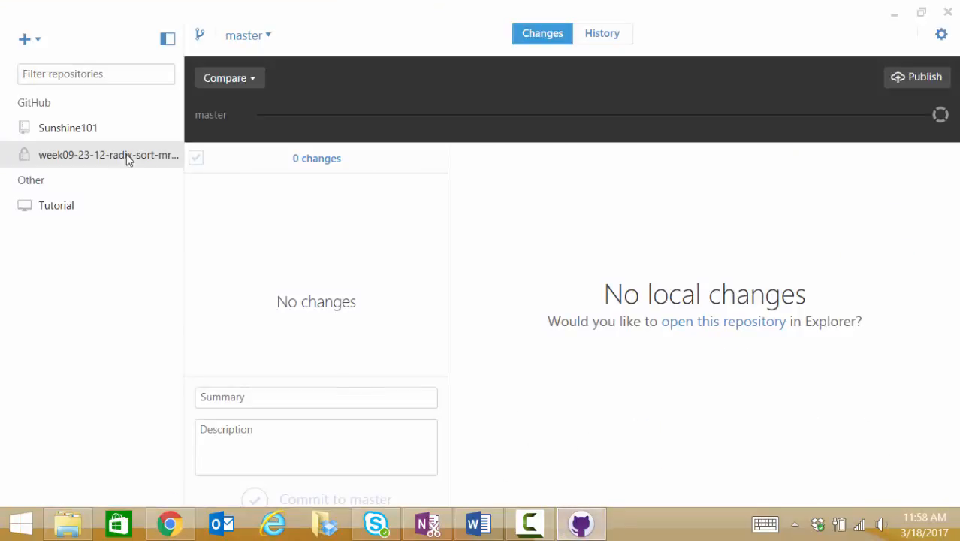
left_click(894, 13)
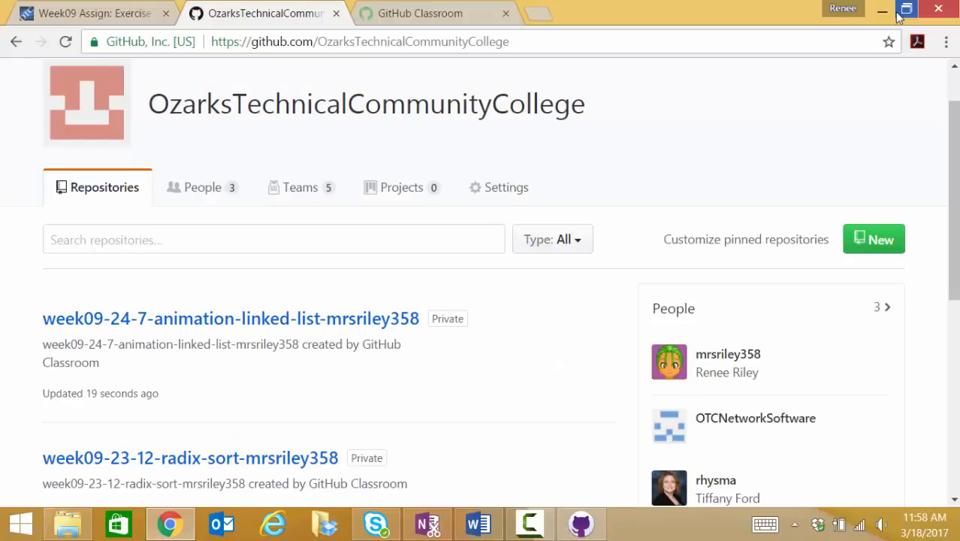
Open the week09-24-7 animation linked list repository and clone it through GitHub Desktop into the CIS171Assignments folder.
left_click(197, 325)
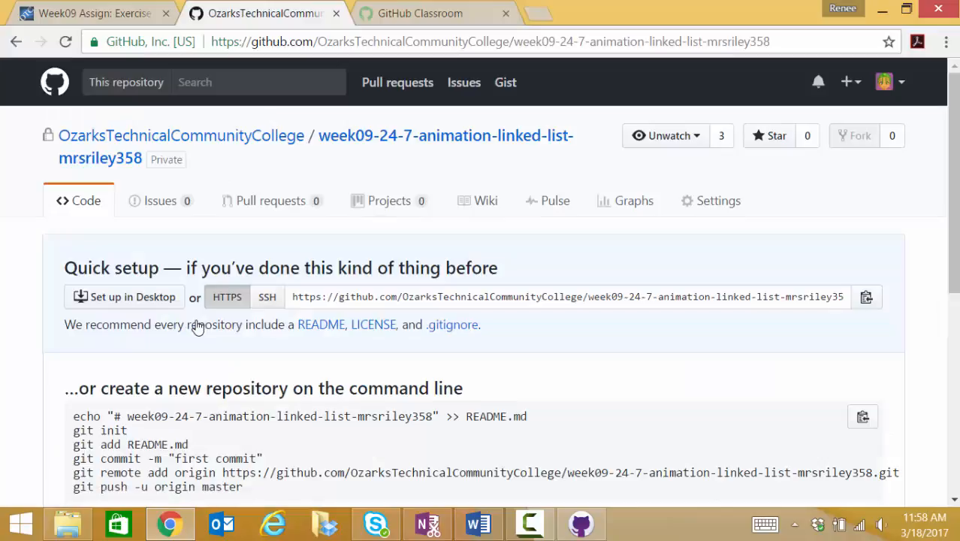
left_click(138, 298)
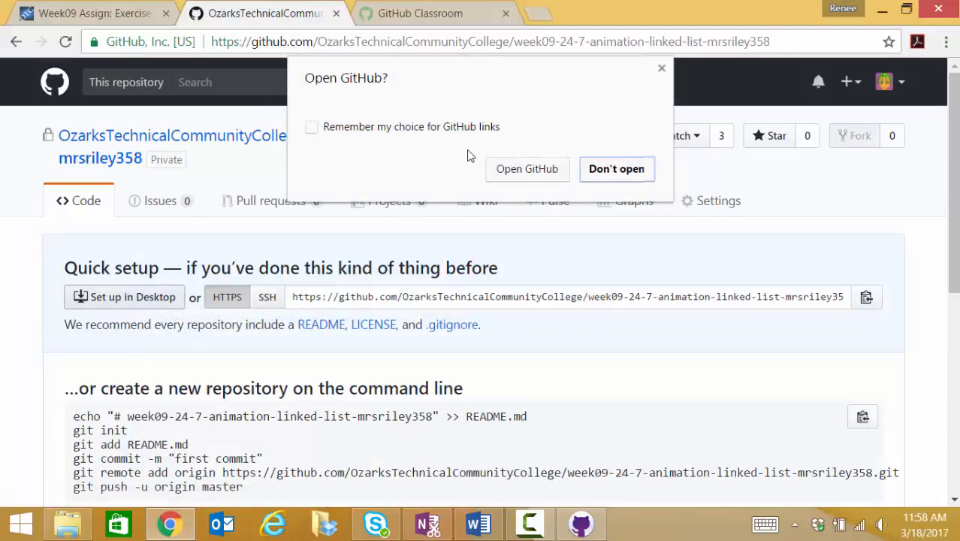
left_click(526, 169)
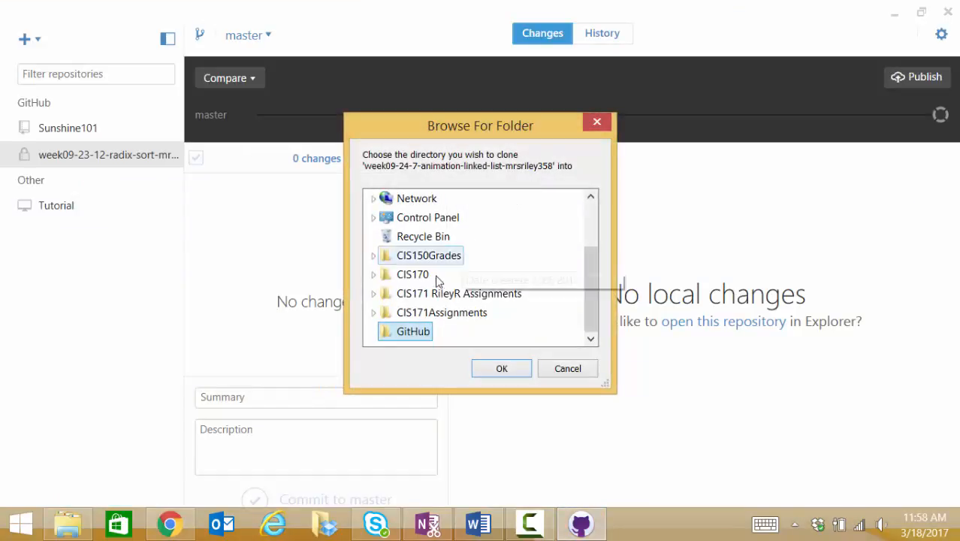
left_click(411, 311)
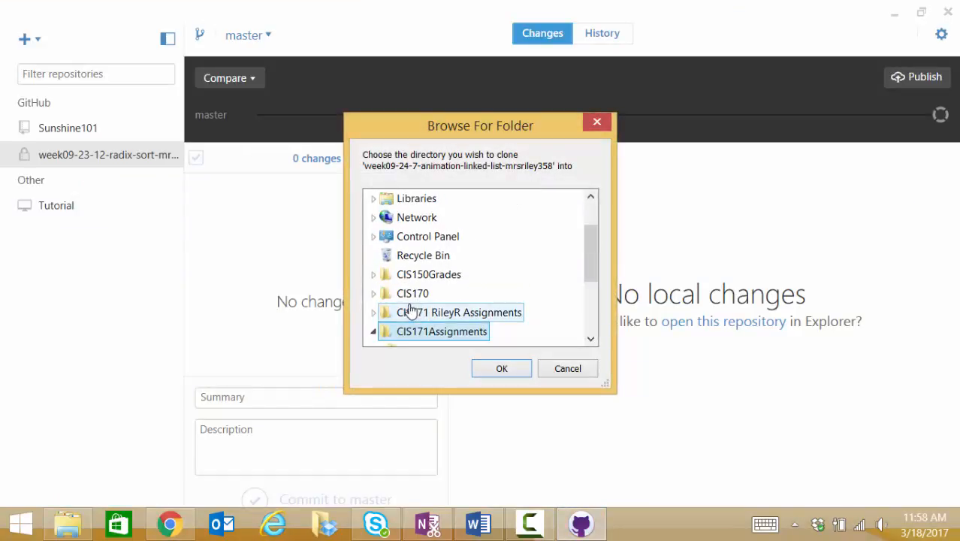
left_click(502, 369)
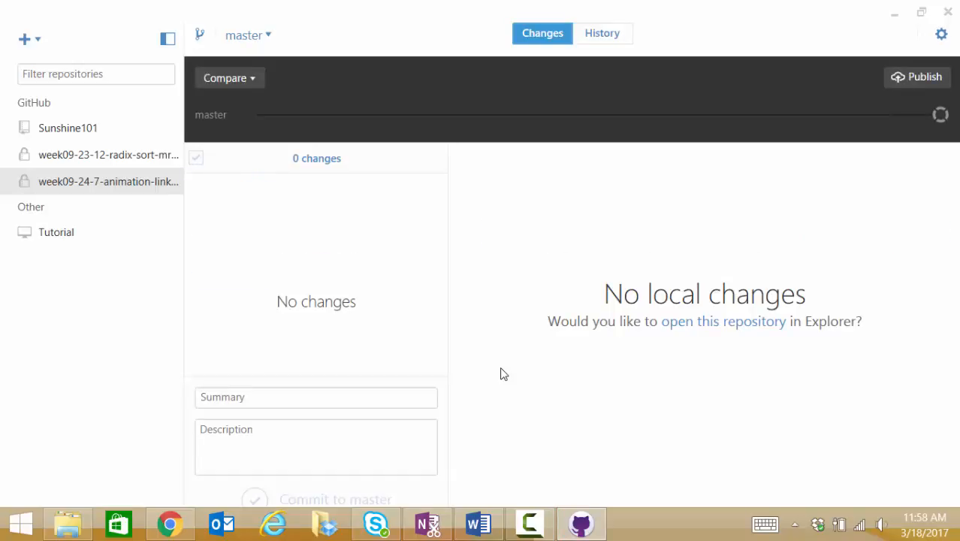
Open the Radix Sort repository in File Explorer and examine both cloned assignment folders inside CIS171Assignments.
right_click(102, 161)
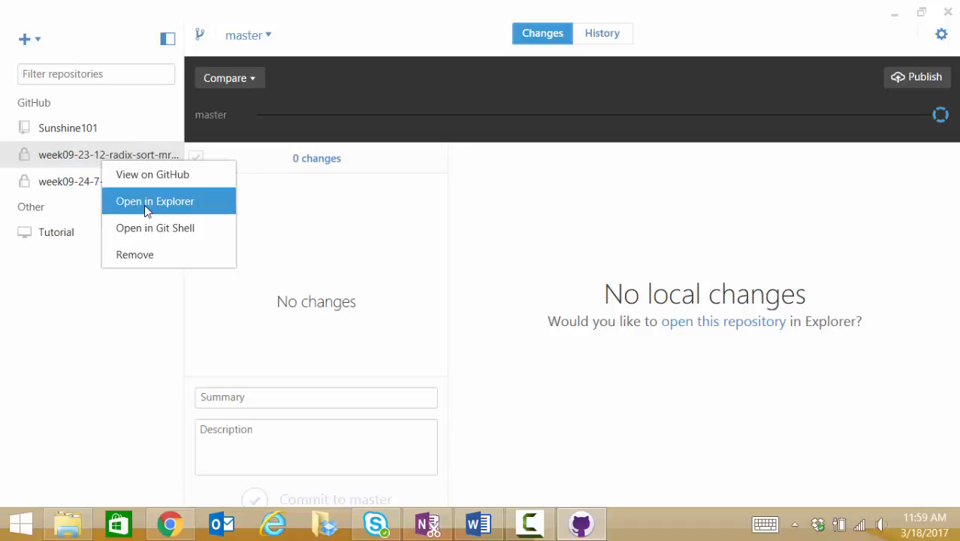
left_click(147, 202)
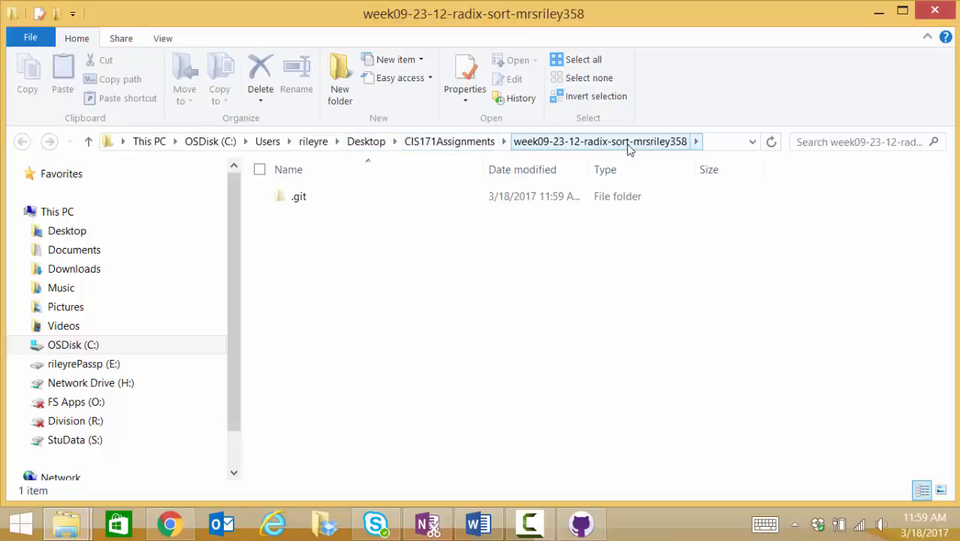
left_click(453, 143)
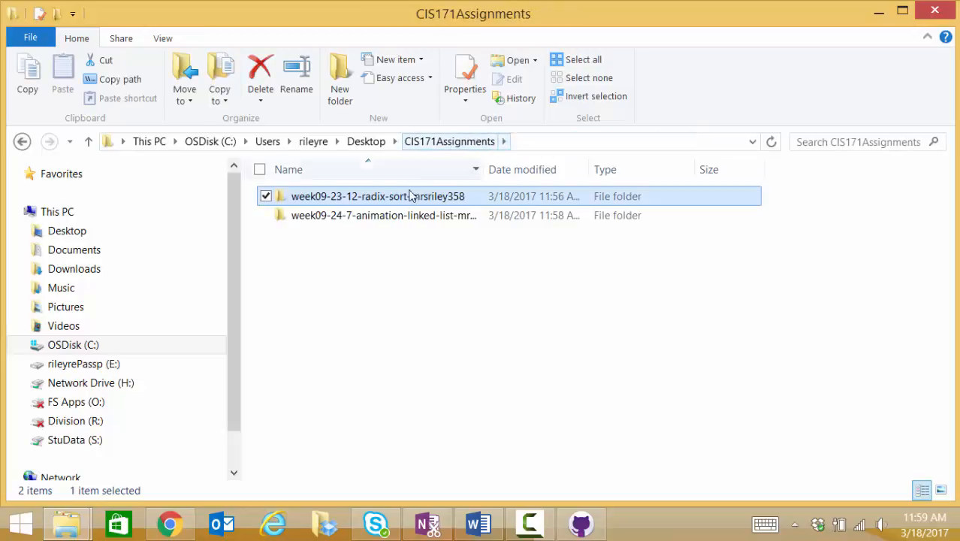
double_click(392, 217)
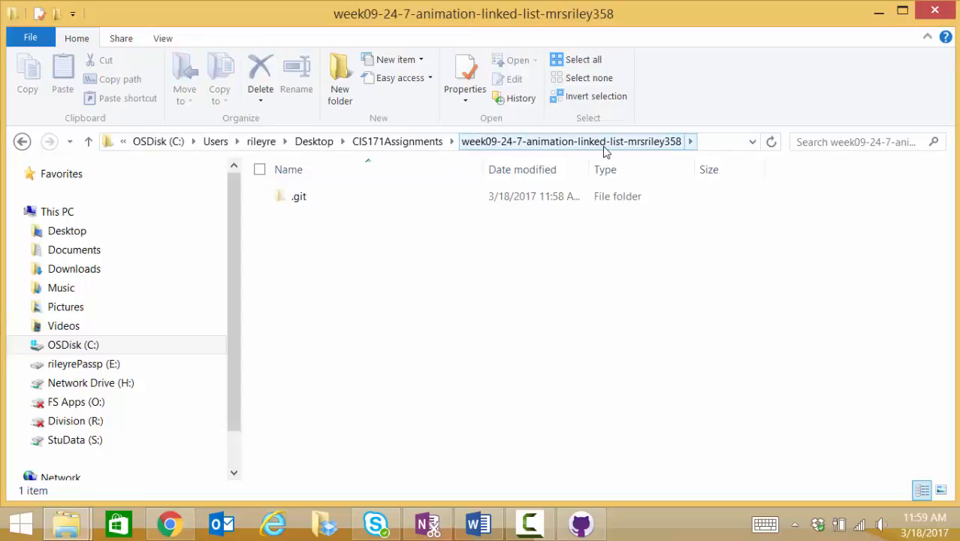
left_click(396, 142)
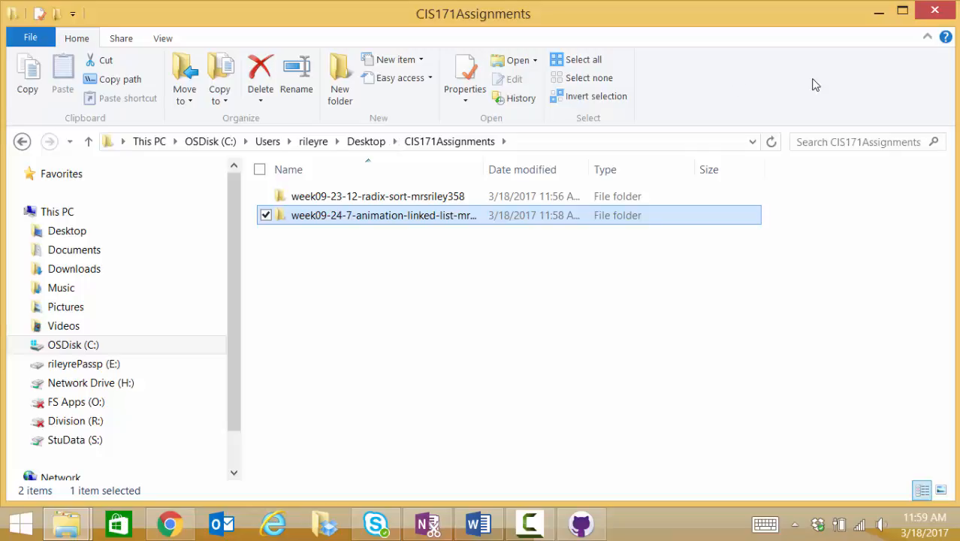
left_click(880, 14)
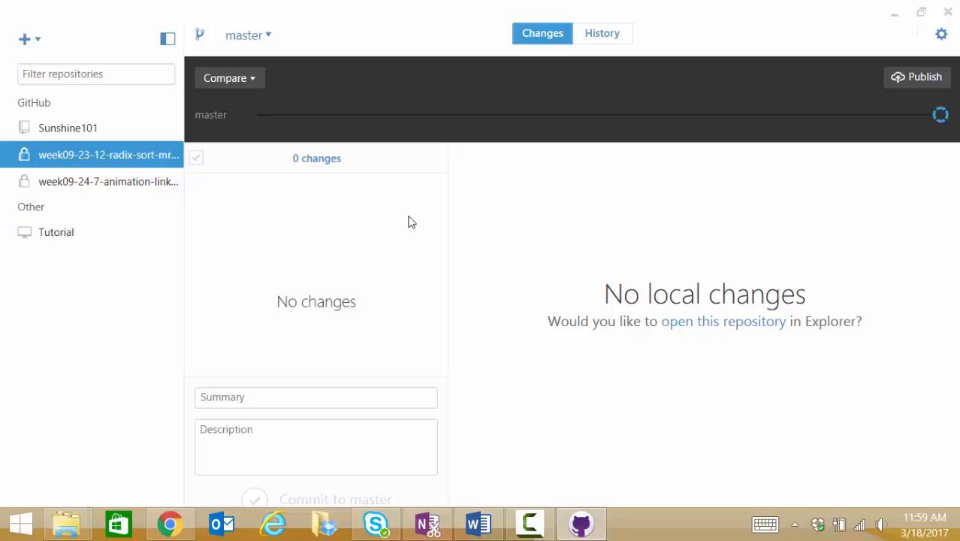
Minimize GitHub Desktop, search the Windows Start screen for NetBeans, and launch NetBeans IDE 8.1.
left_click(892, 16)
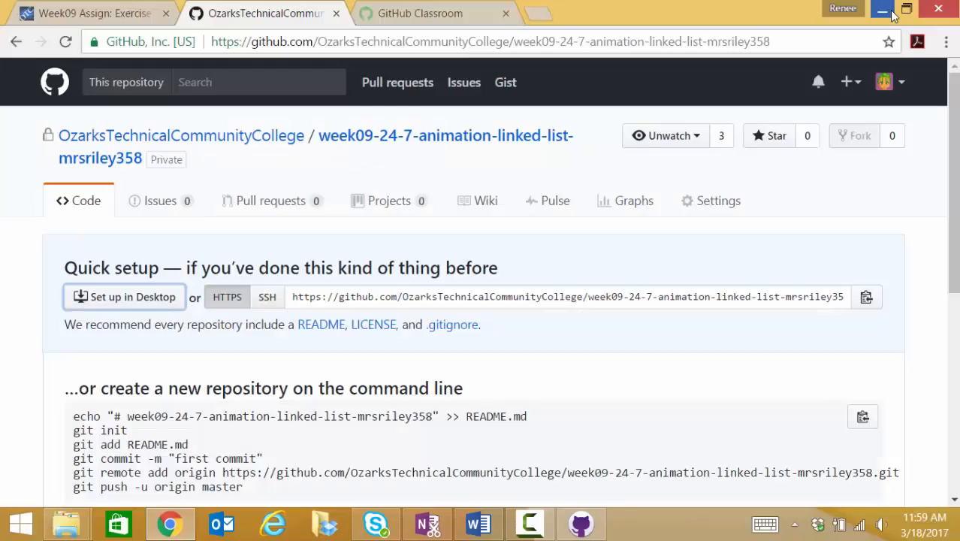
left_click(21, 526)
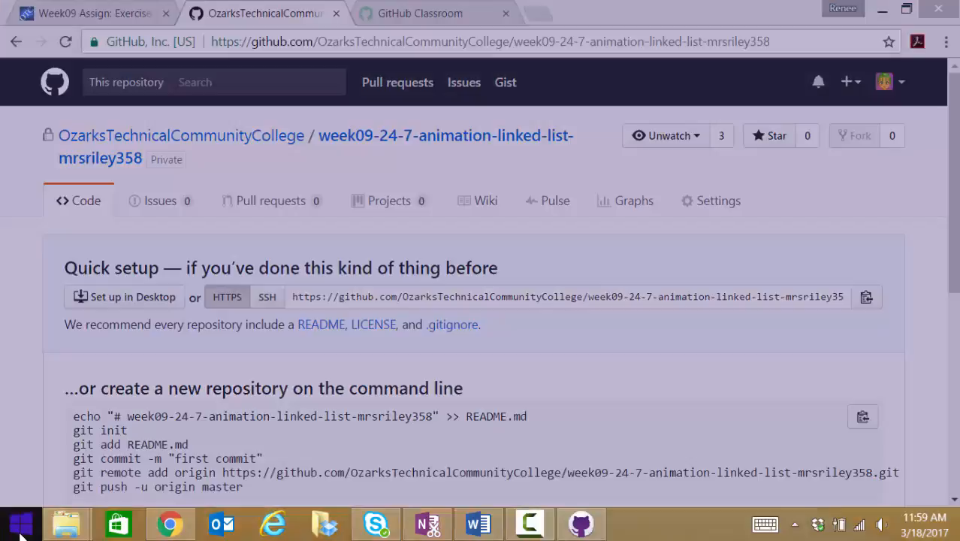
type("netBeans IDE 8.1")
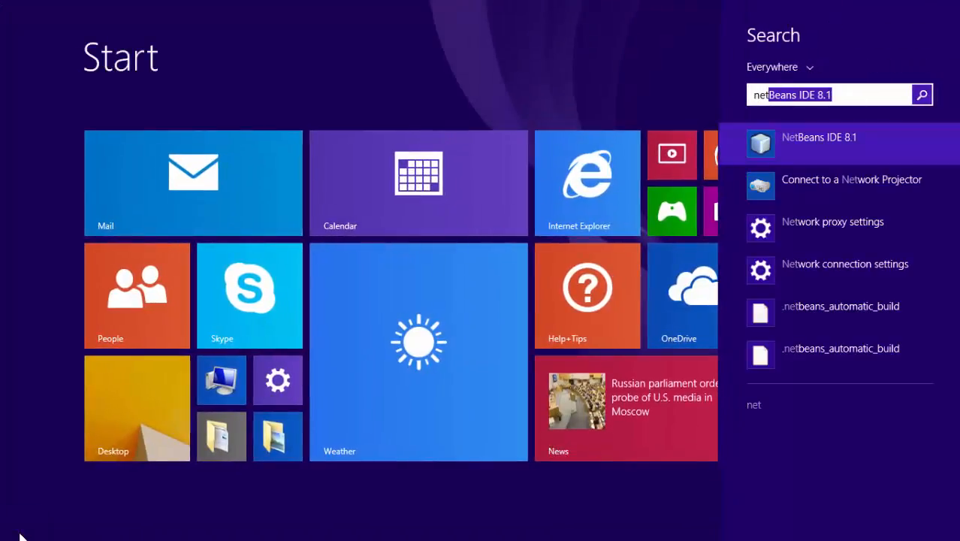
left_click(824, 147)
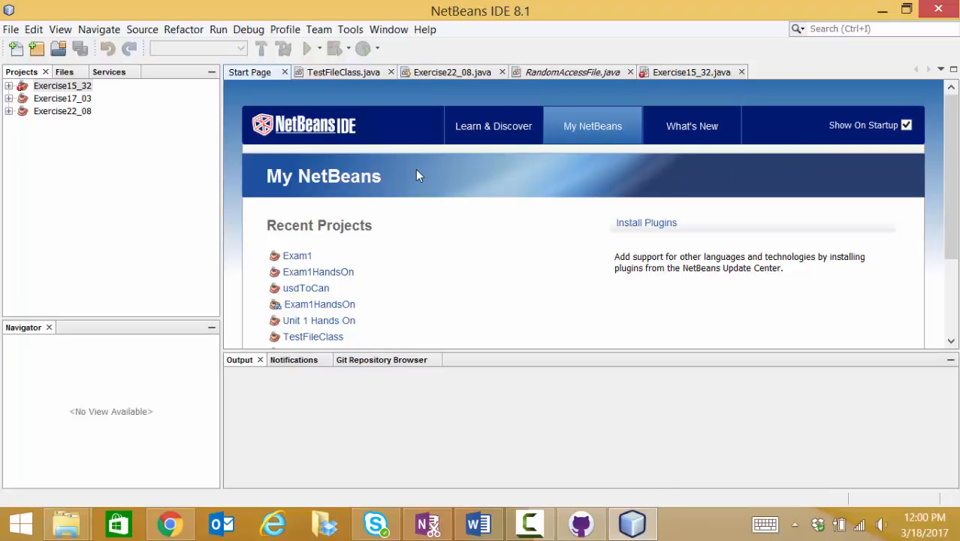
Start a new Java Application project and set its location to the week09-23-12-radix-sort repository folder inside CIS171Assignments on the Desktop.
left_click(10, 29)
left_click(30, 49)
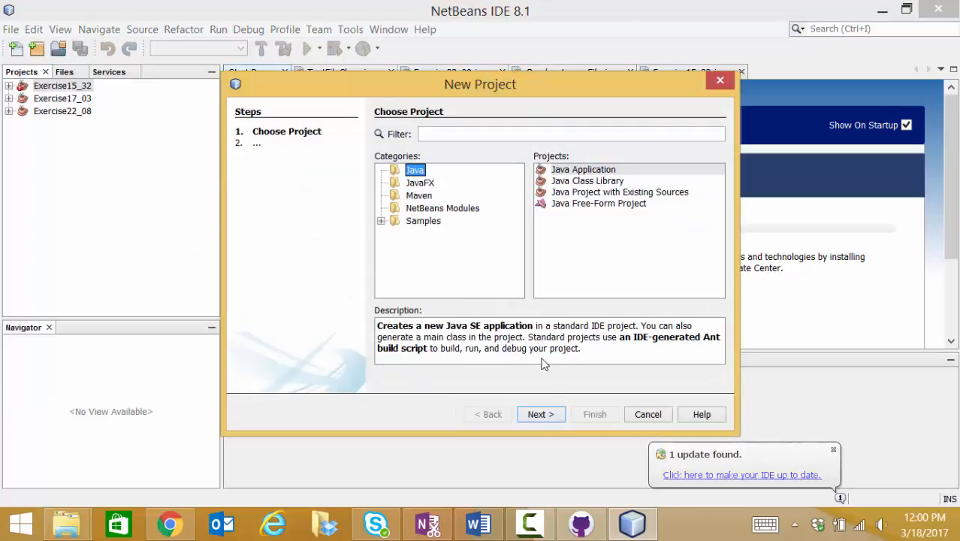
left_click(538, 414)
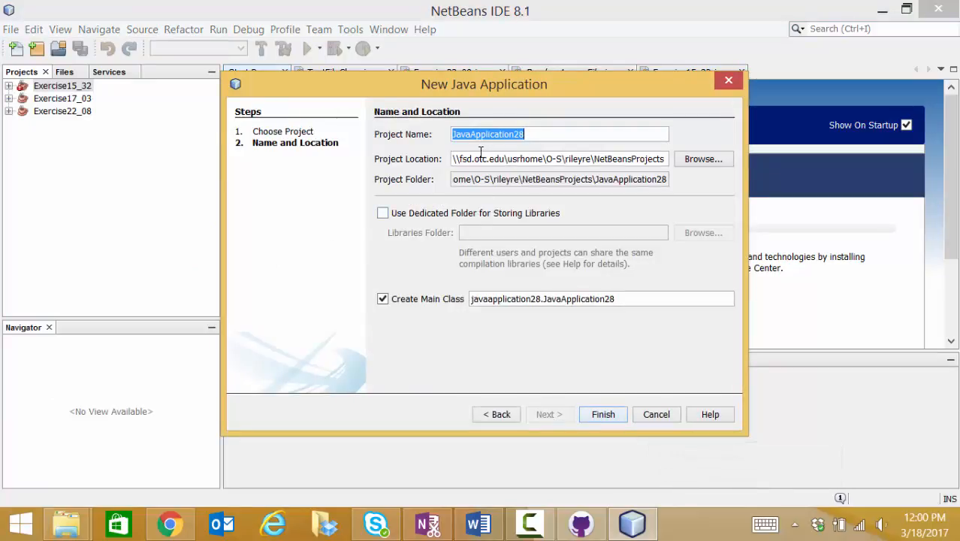
key("Tab")
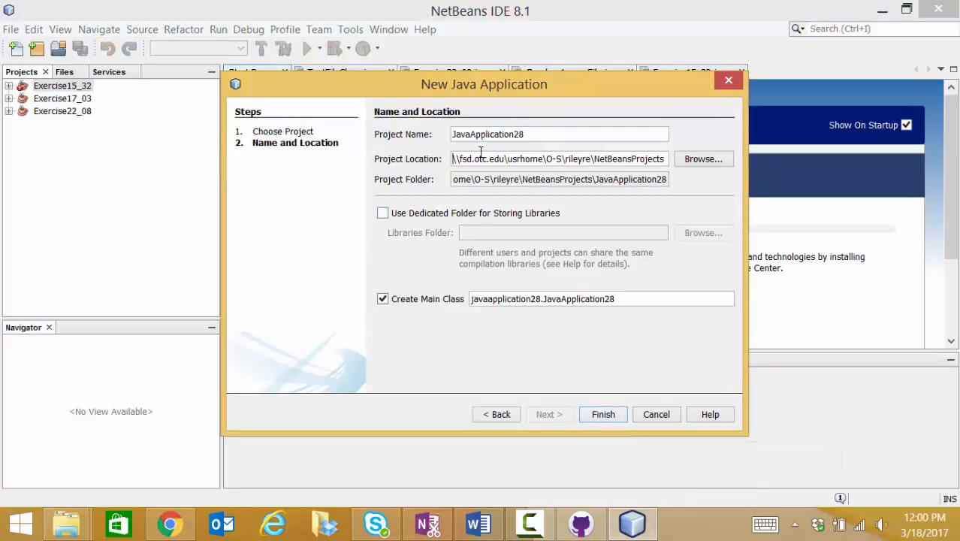
left_click(699, 160)
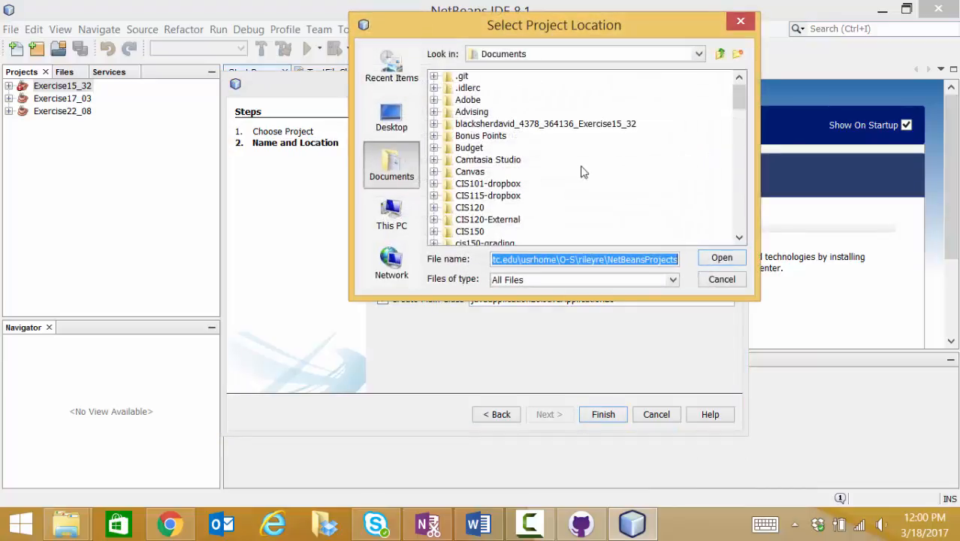
left_click(699, 54)
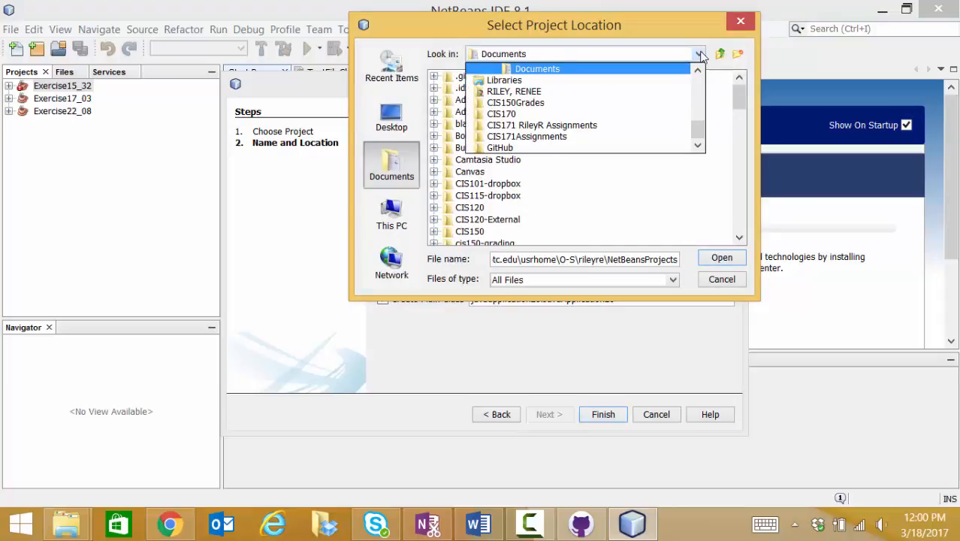
left_click(391, 114)
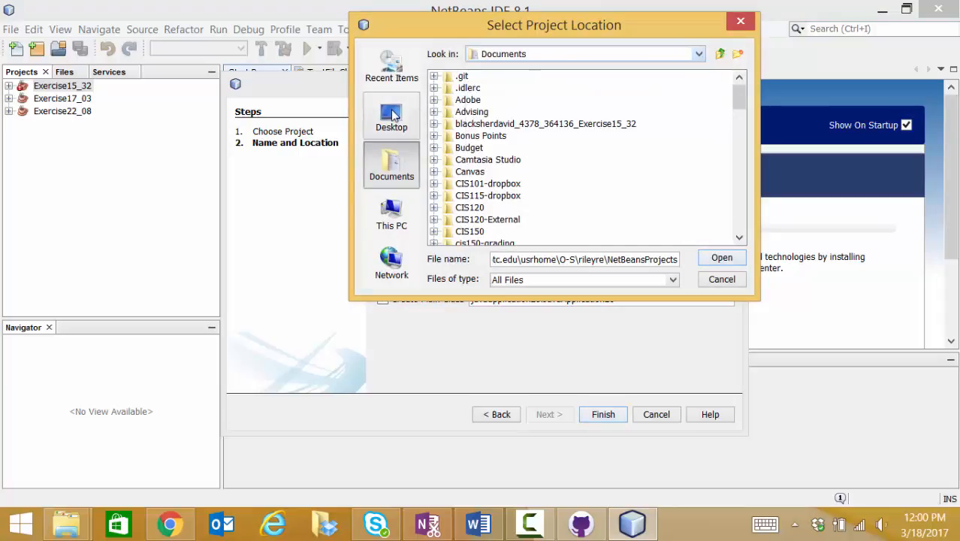
left_click(392, 114)
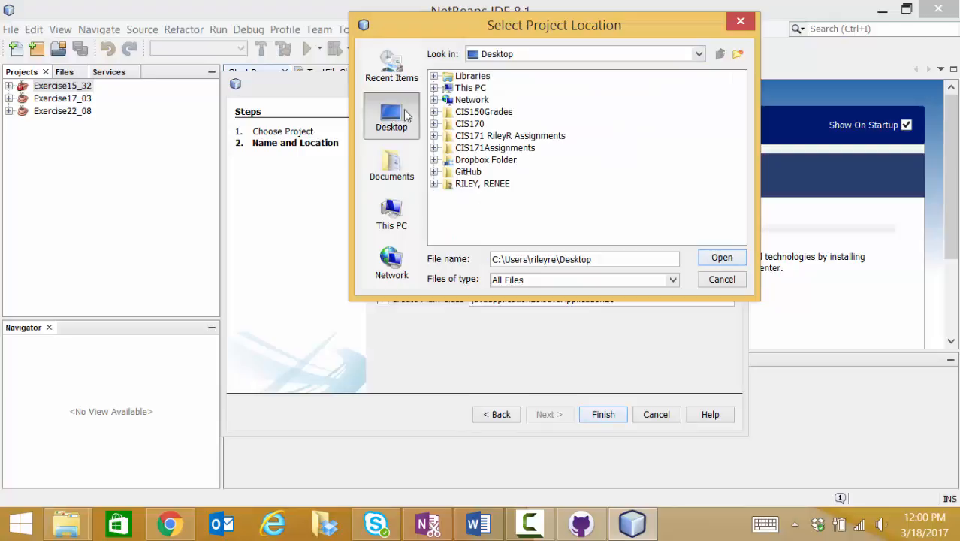
left_click(434, 148)
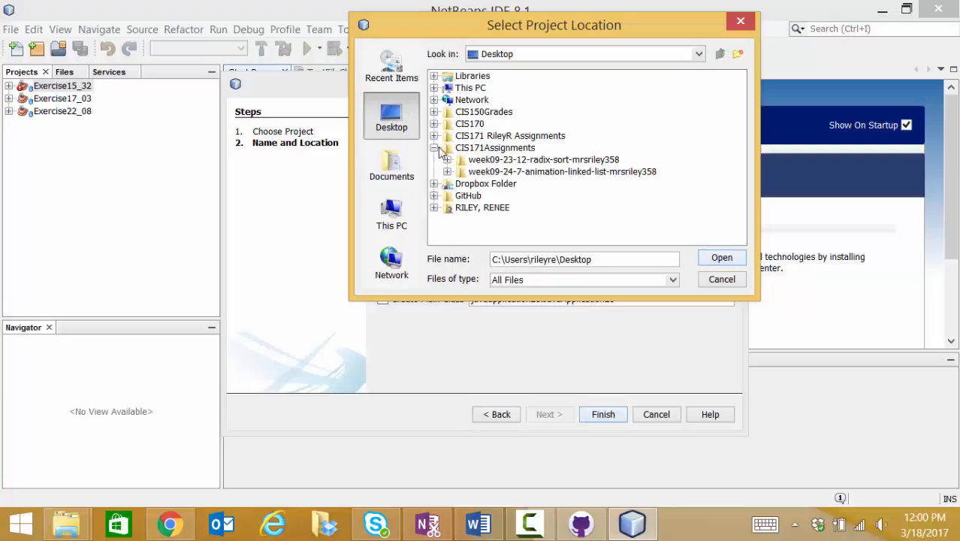
left_click(510, 161)
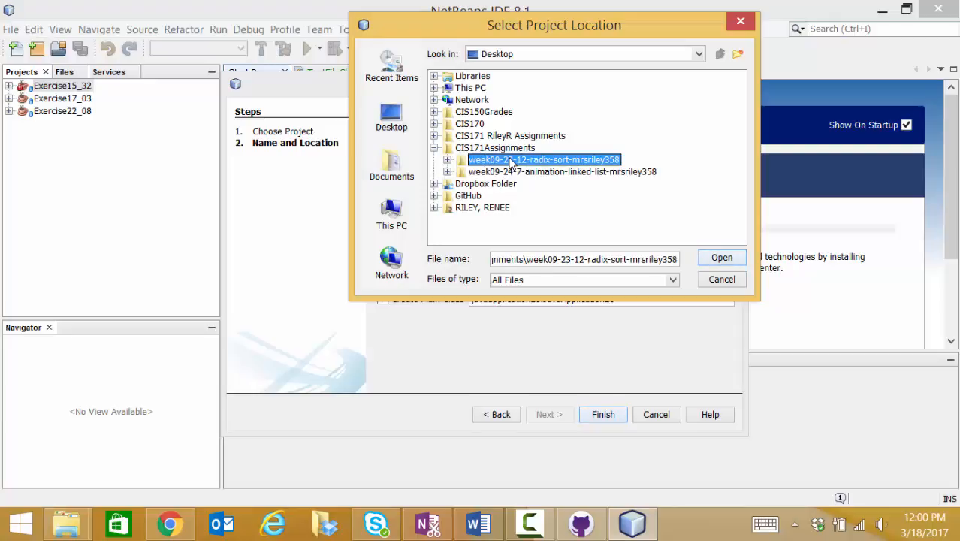
left_click(721, 258)
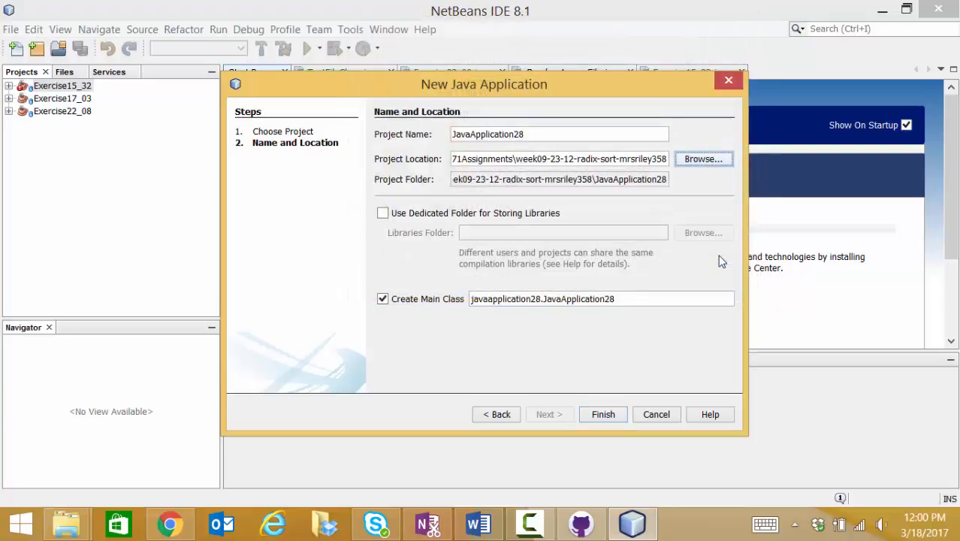
Name the project RadixSort, remove the package prefix so the main class is RadixSort, and create the project.
left_click_drag(552, 134, 421, 136)
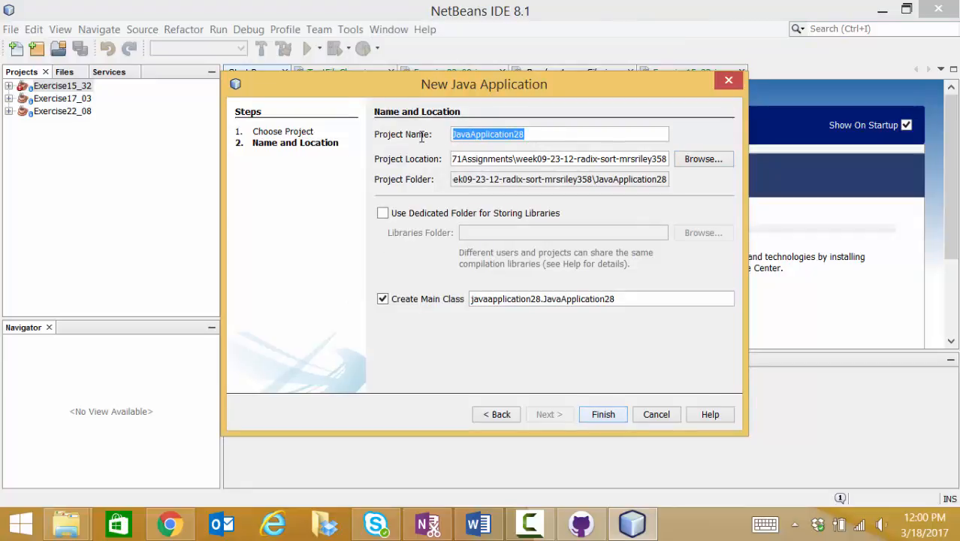
type("RadixS")
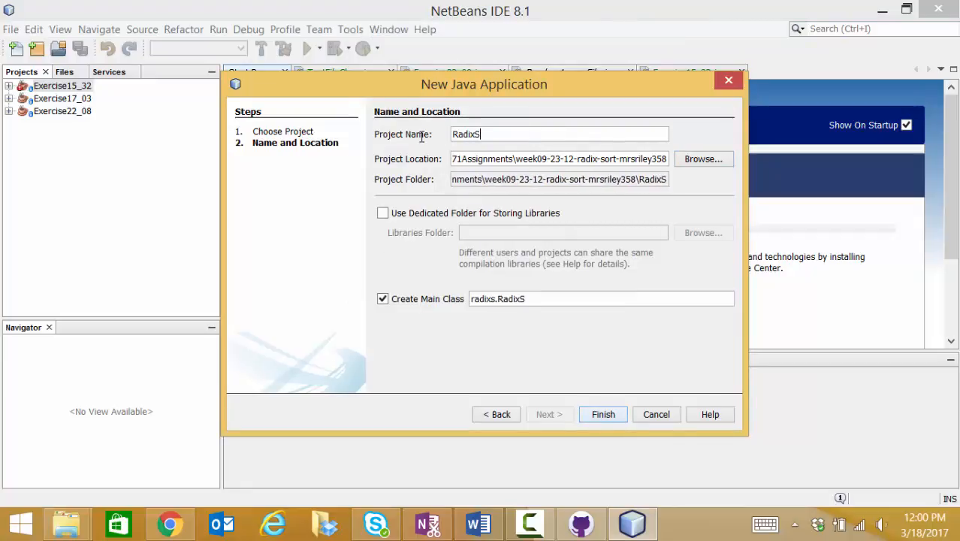
type("ort")
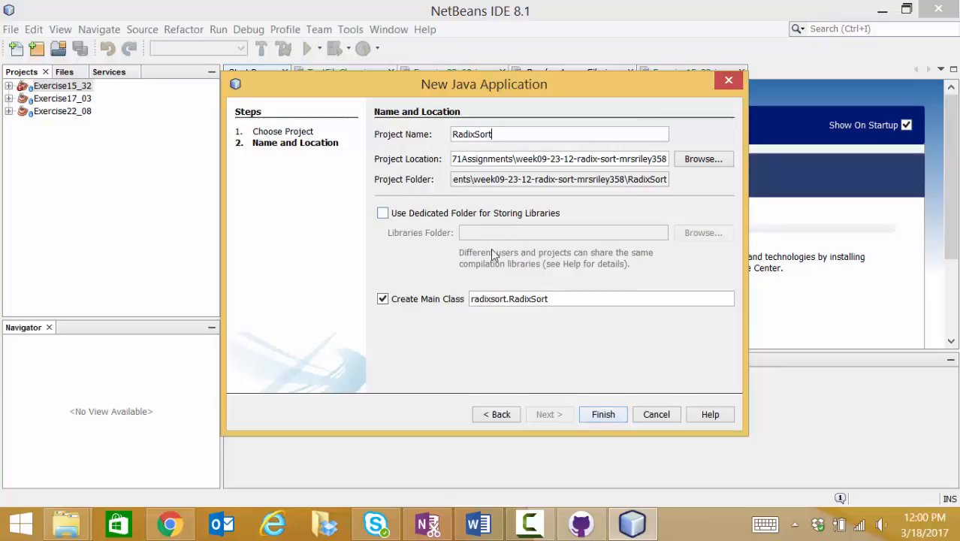
left_click_drag(509, 299, 439, 296)
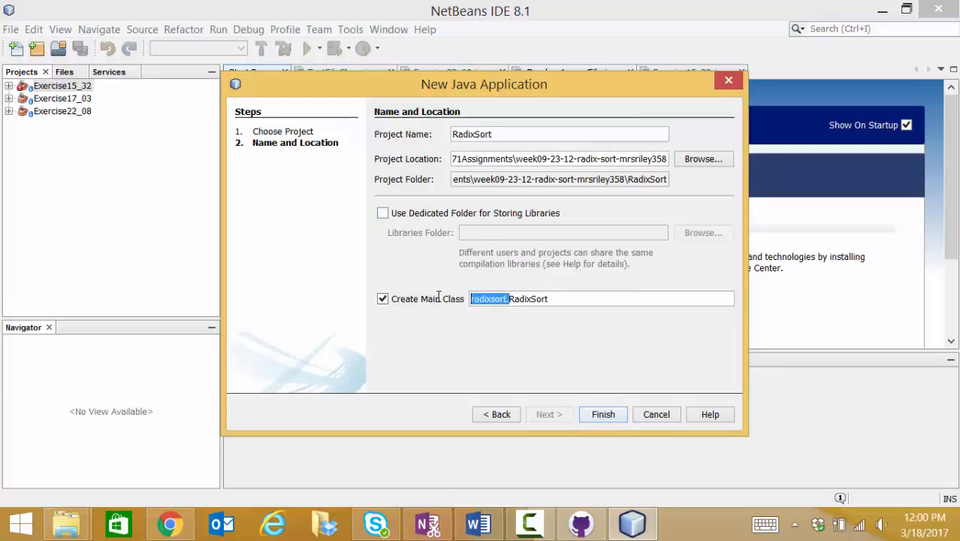
key("BackSpace")
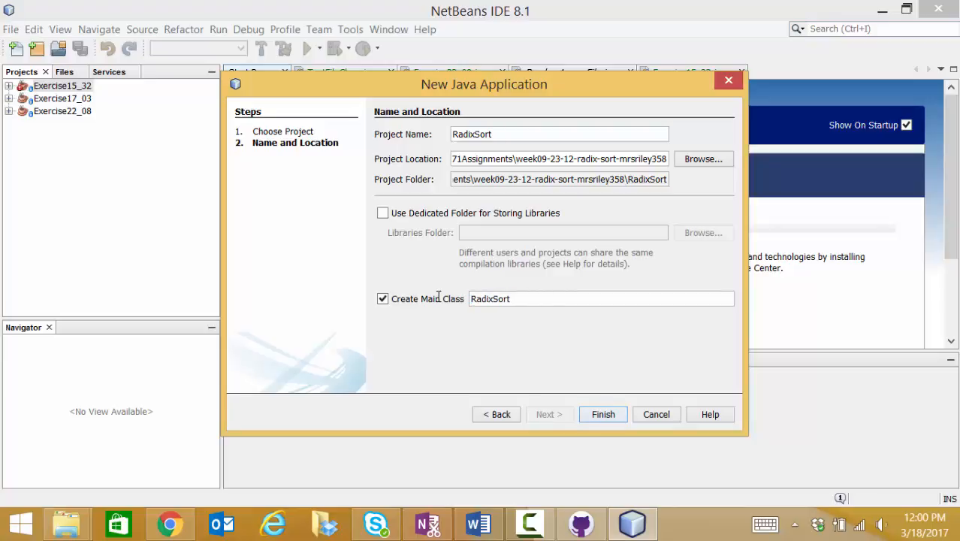
left_click(604, 416)
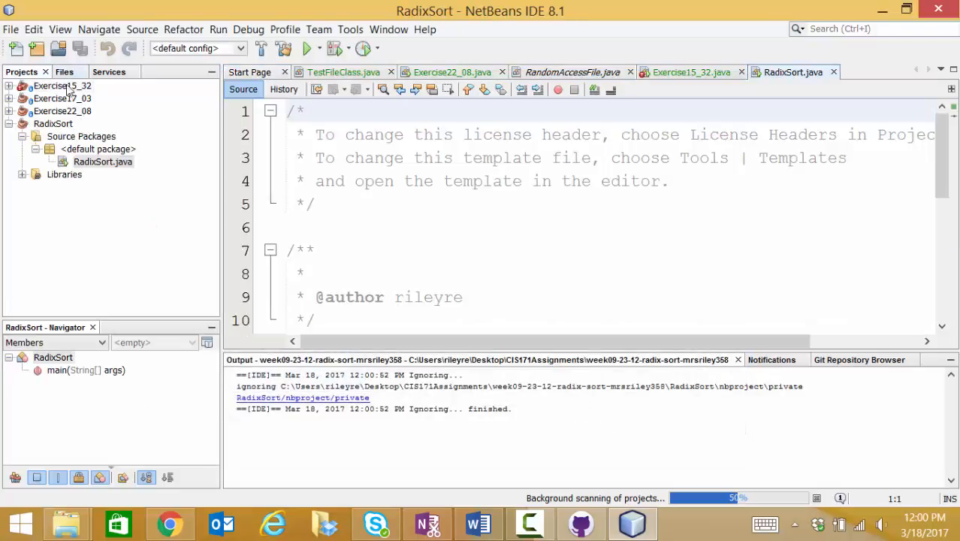
Close the Exercise15_32, Exercise17_03 and Exercise22_08 projects.
right_click(68, 87)
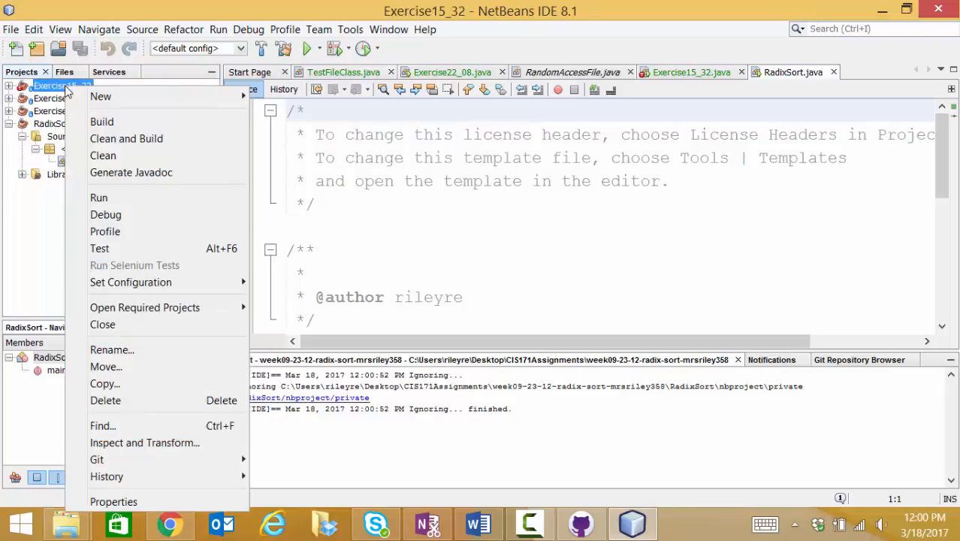
left_click(135, 328)
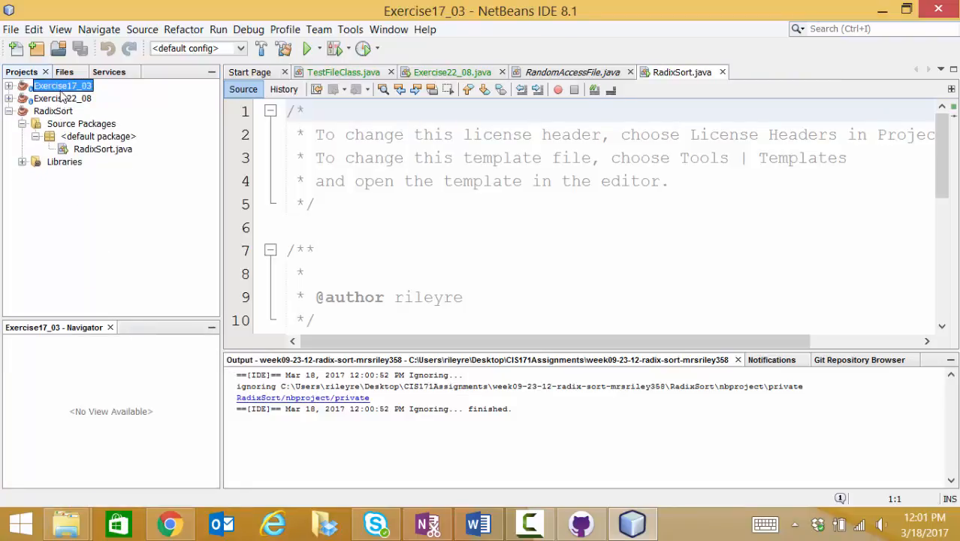
right_click(61, 88)
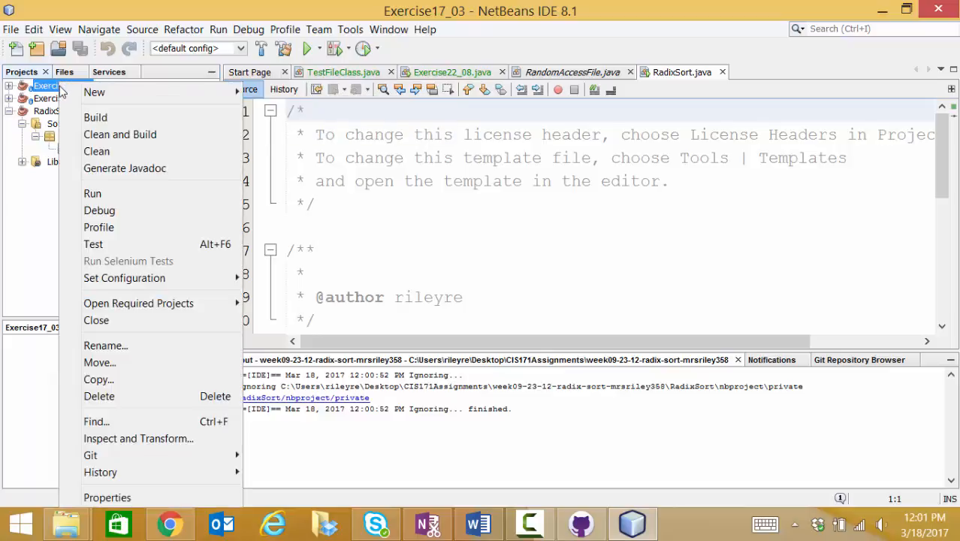
left_click(123, 323)
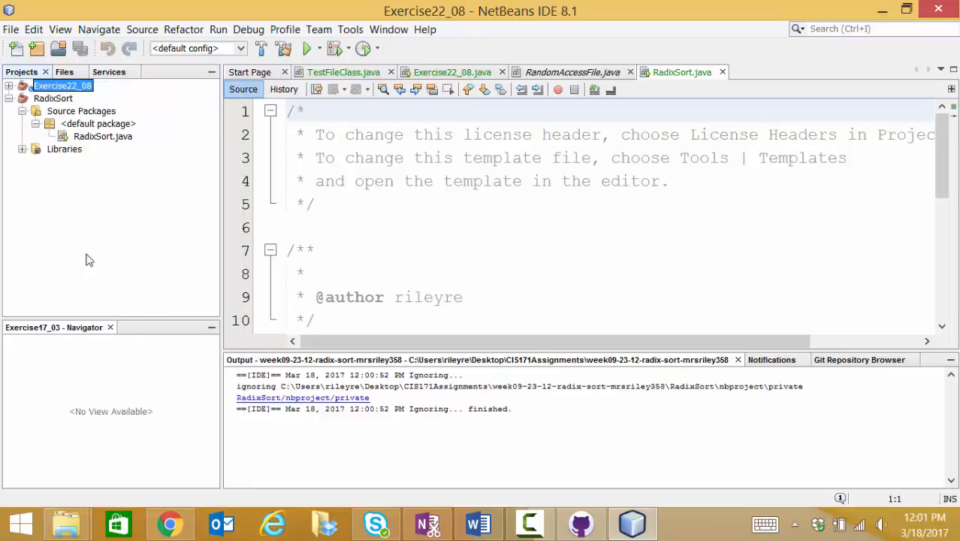
right_click(50, 86)
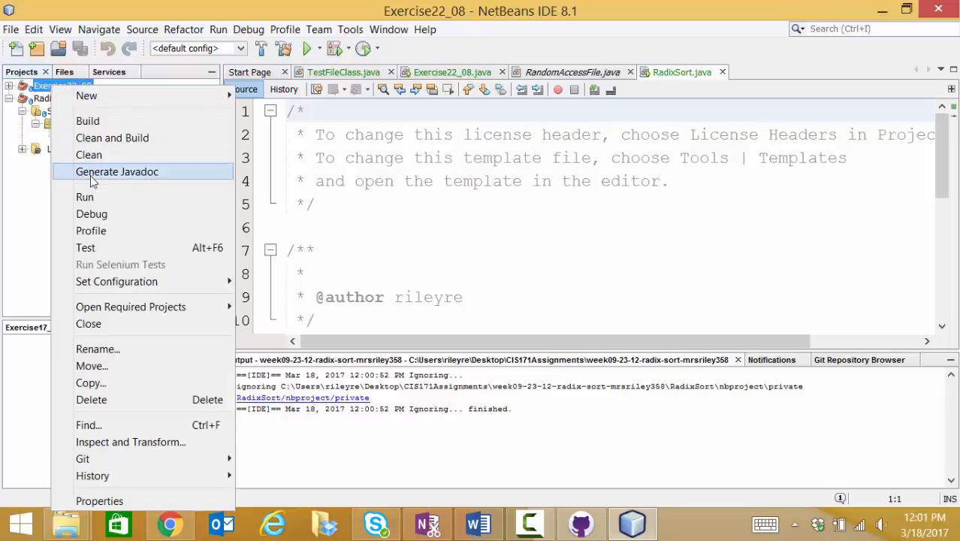
left_click(105, 323)
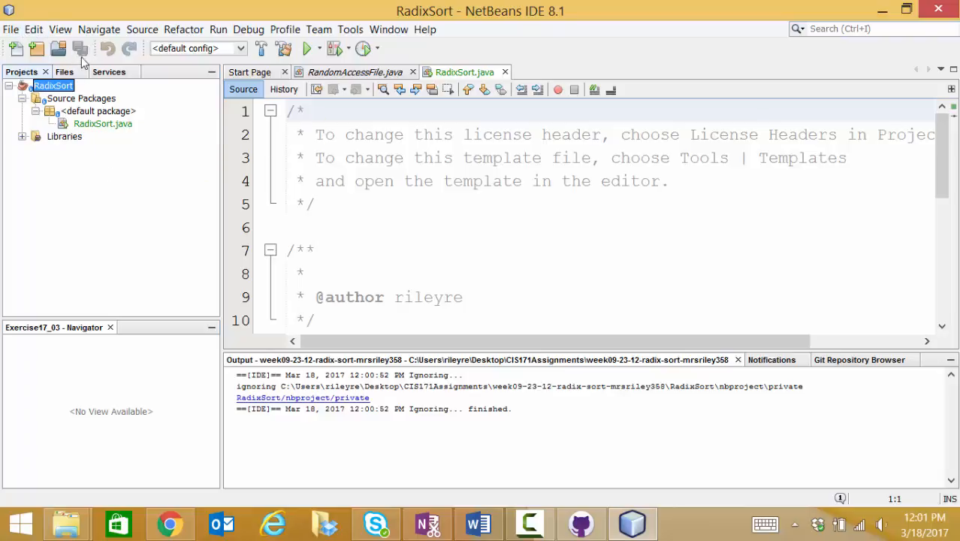
Switch to GitHub Desktop and commit the Radix Sort changes to master with summary "Project Created" and description "Radix Sort using NetBeans".
left_click(884, 9)
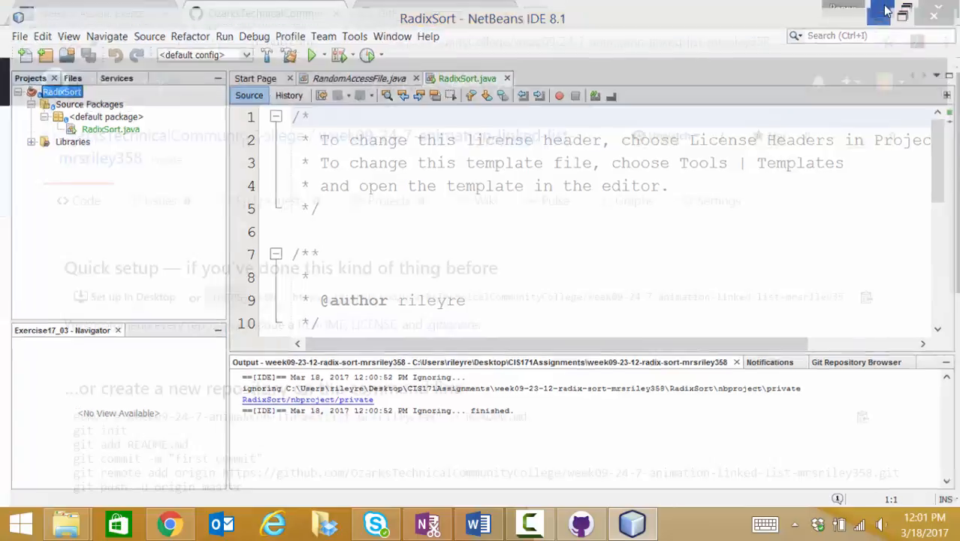
left_click(590, 526)
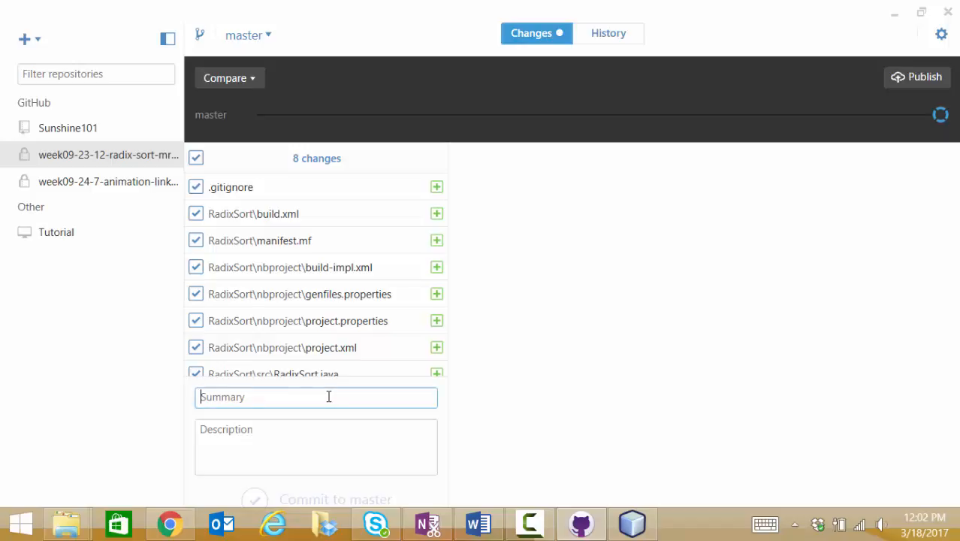
type("Project")
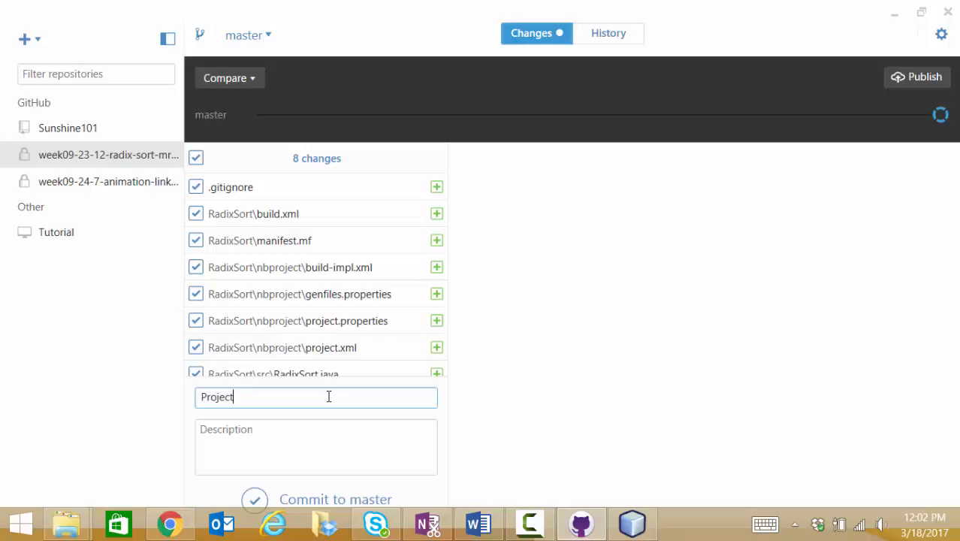
type(" Created")
left_click(290, 443)
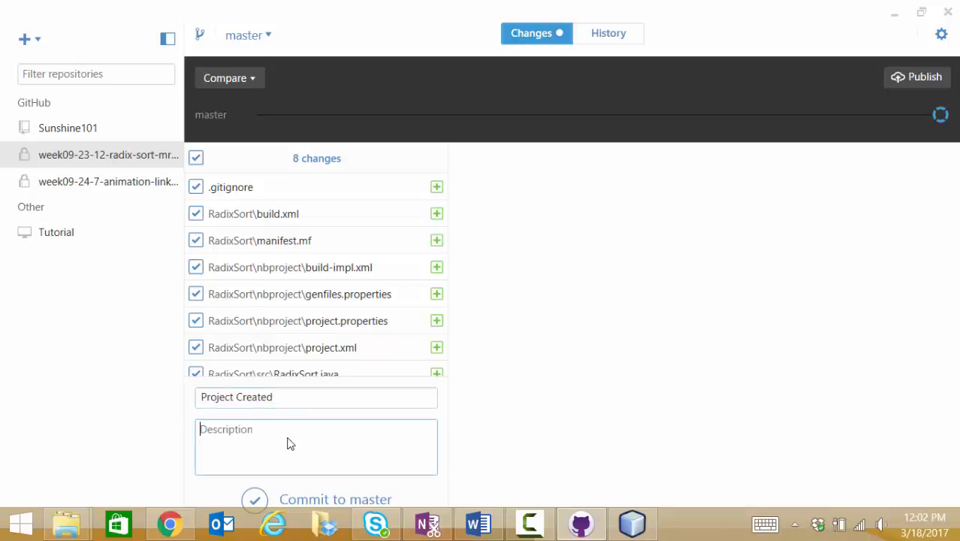
type("Radix Sort using Net")
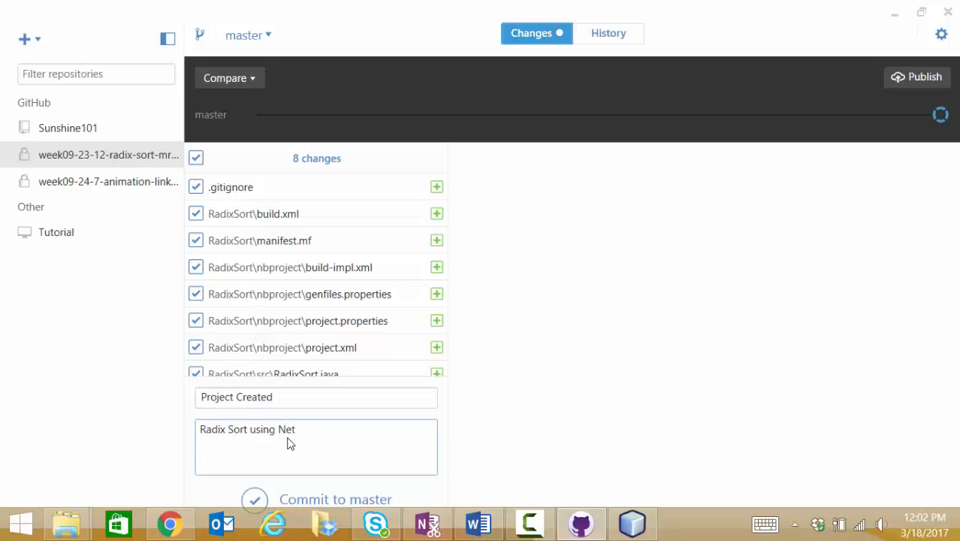
type("Beans")
left_click(258, 499)
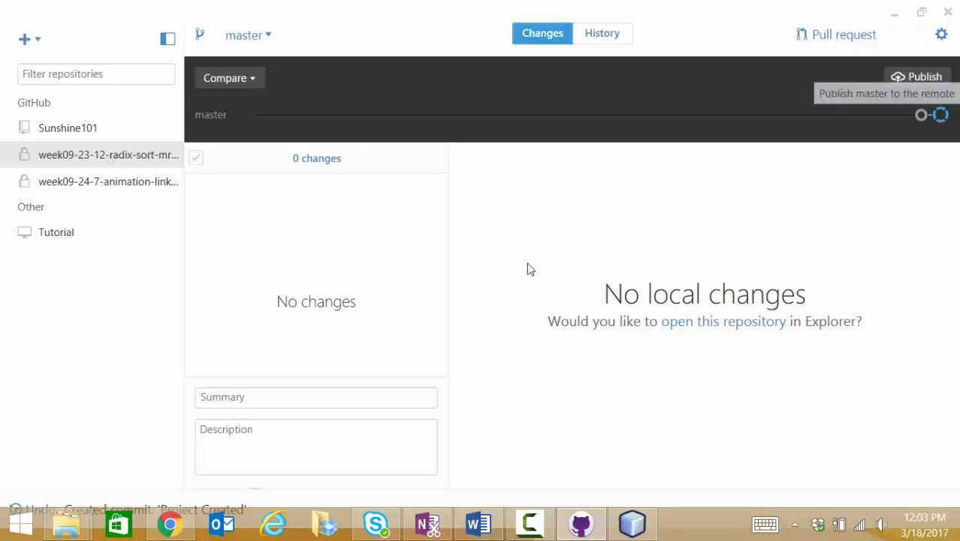
Switch to Chrome and check the week09-23-12 radix sort repository page through the OzarksTechnicalCommunityCollege organization.
left_click(168, 526)
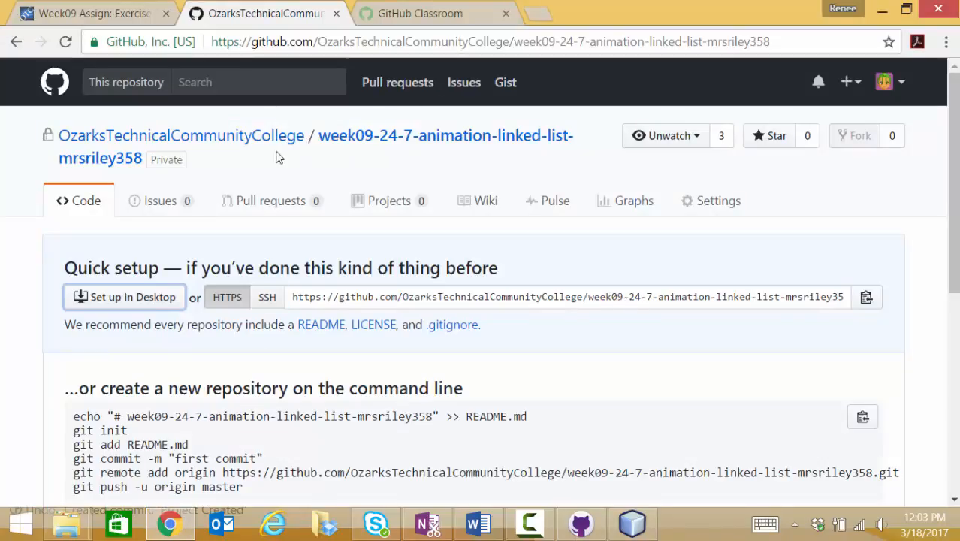
left_click(209, 140)
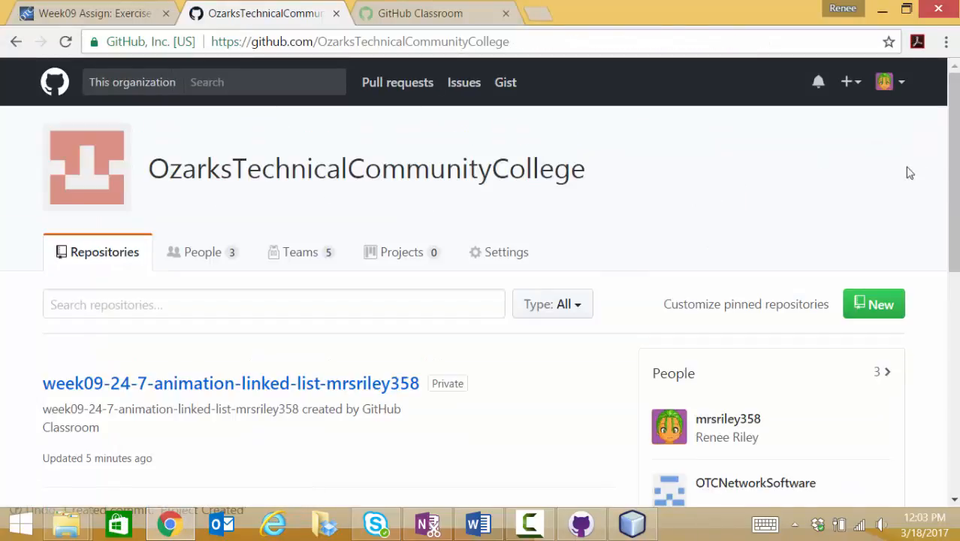
left_click_drag(954, 170, 955, 236)
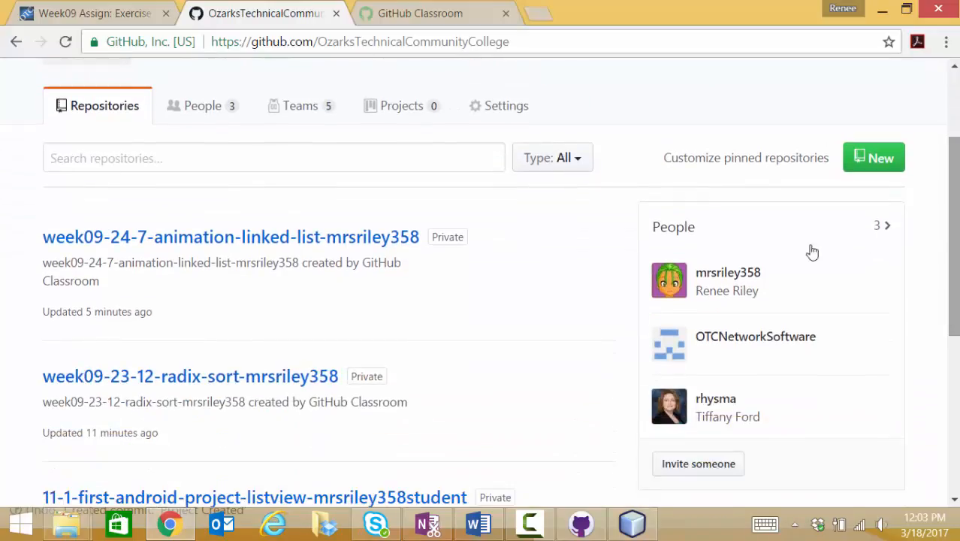
left_click(223, 379)
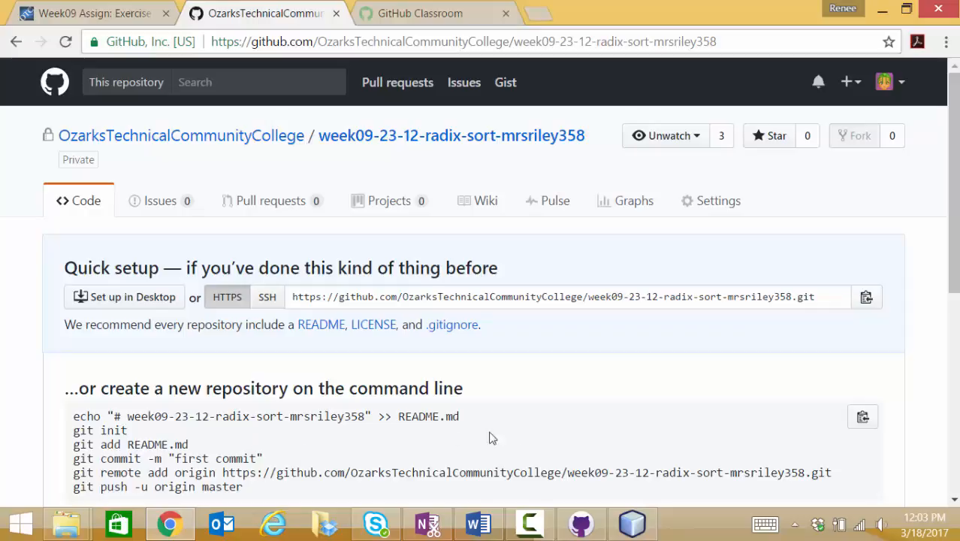
Return to GitHub Desktop and publish the Radix Sort repository's master branch to the remote.
left_click(628, 538)
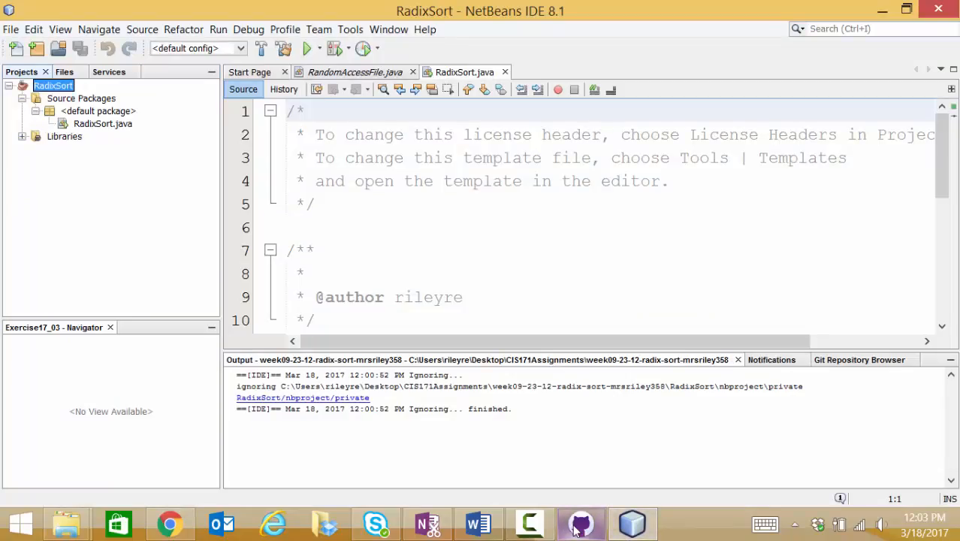
mouse_move(583, 531)
left_click(494, 381)
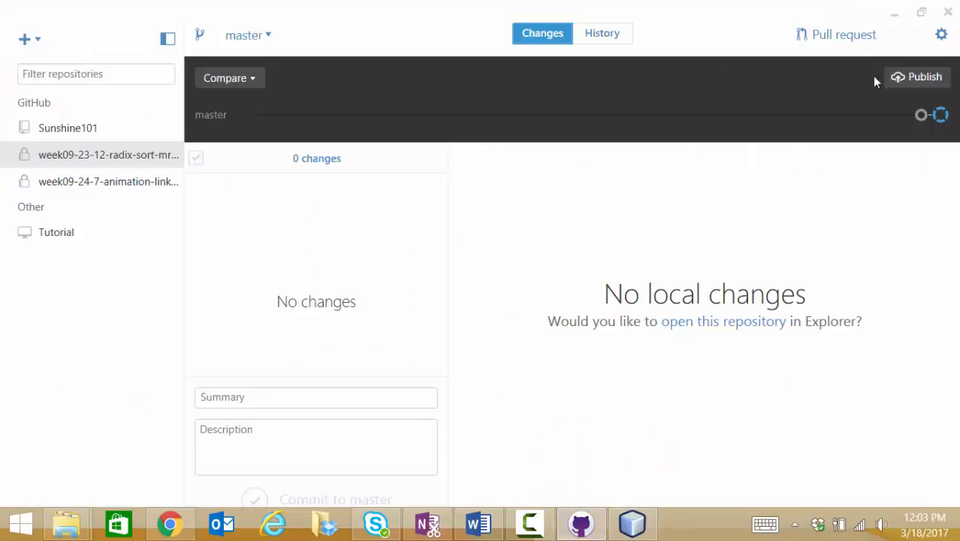
left_click(915, 78)
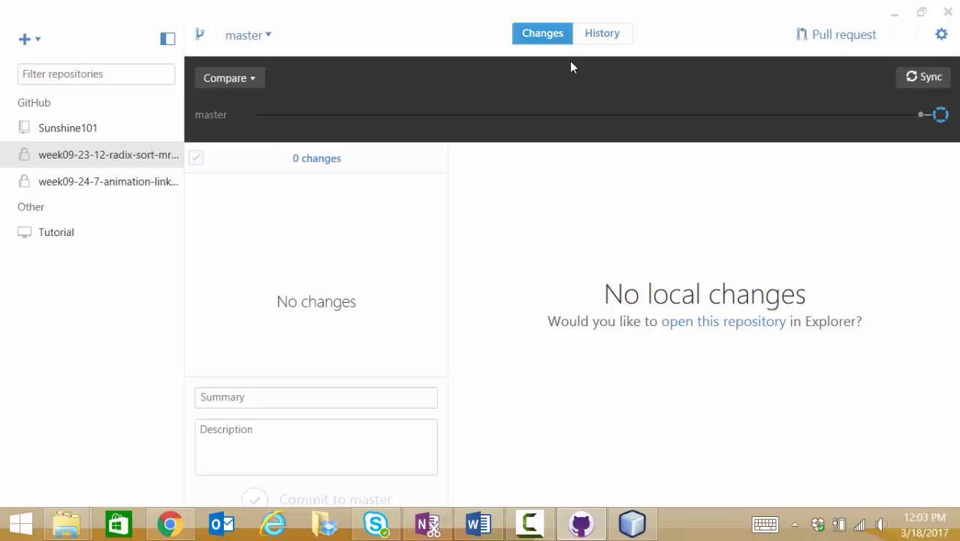
Switch to Chrome, refresh the radix sort repository page and browse its RadixSort/src folder to check the pushed files.
left_click(895, 13)
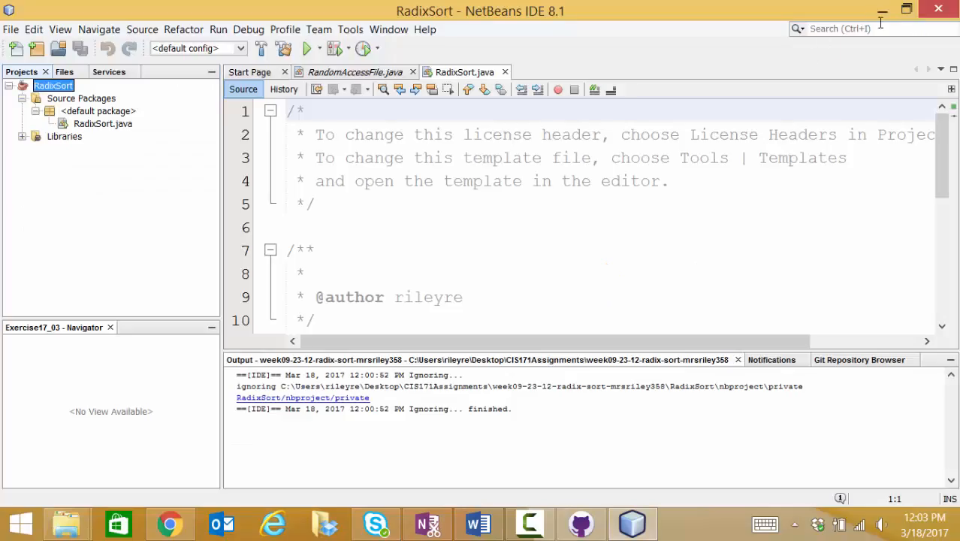
left_click(884, 10)
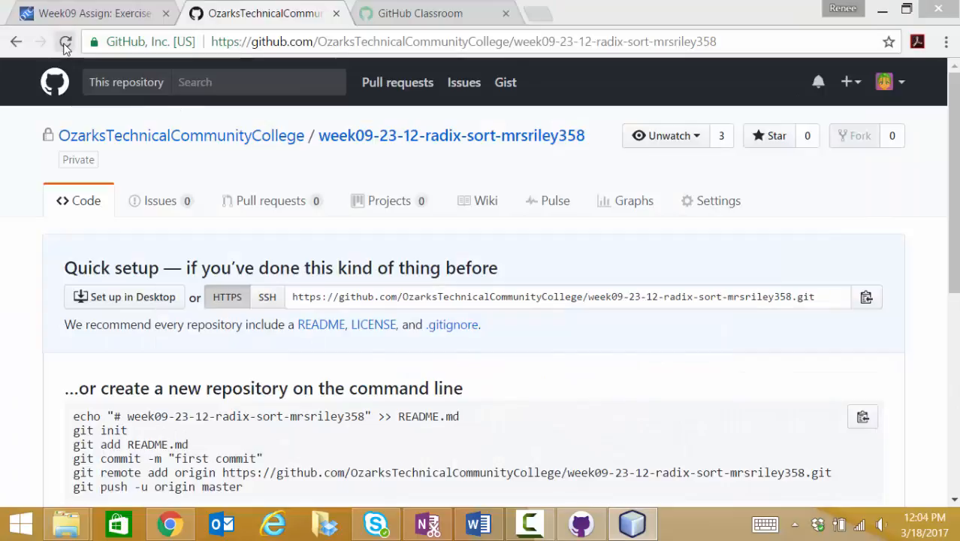
left_click(65, 42)
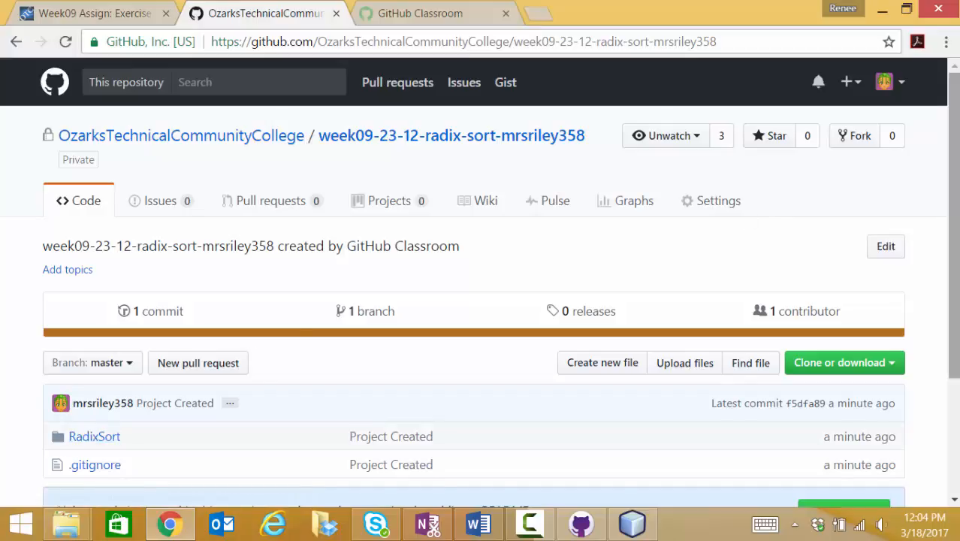
left_click_drag(953, 172, 958, 285)
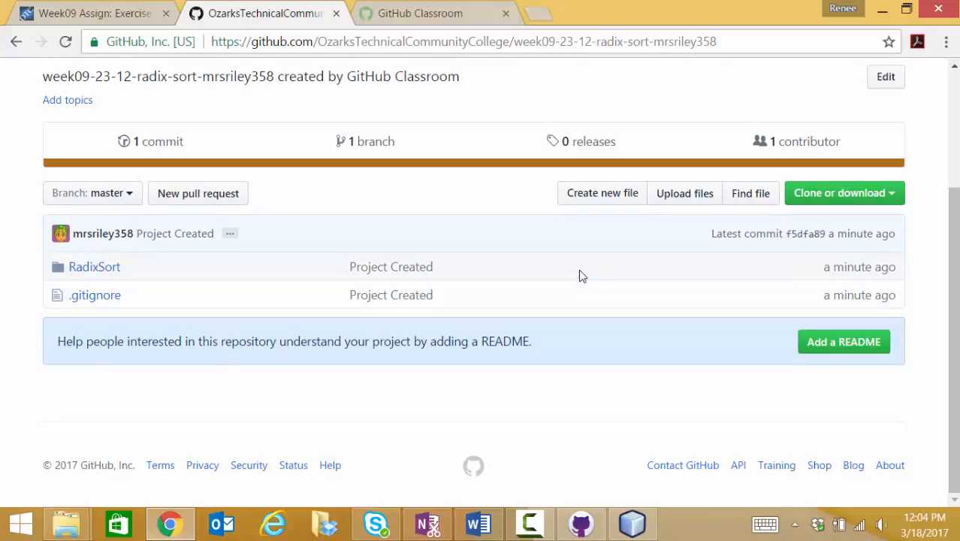
left_click(96, 272)
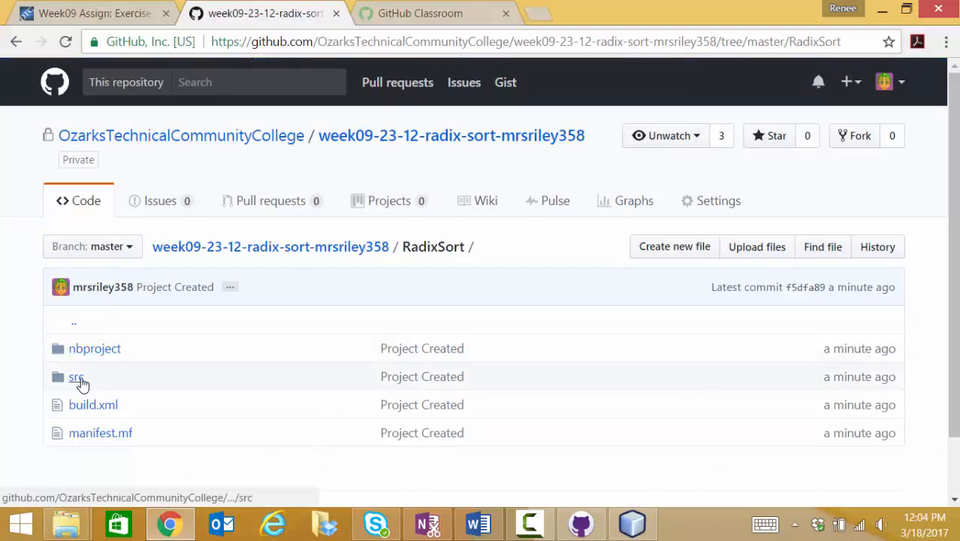
left_click(79, 380)
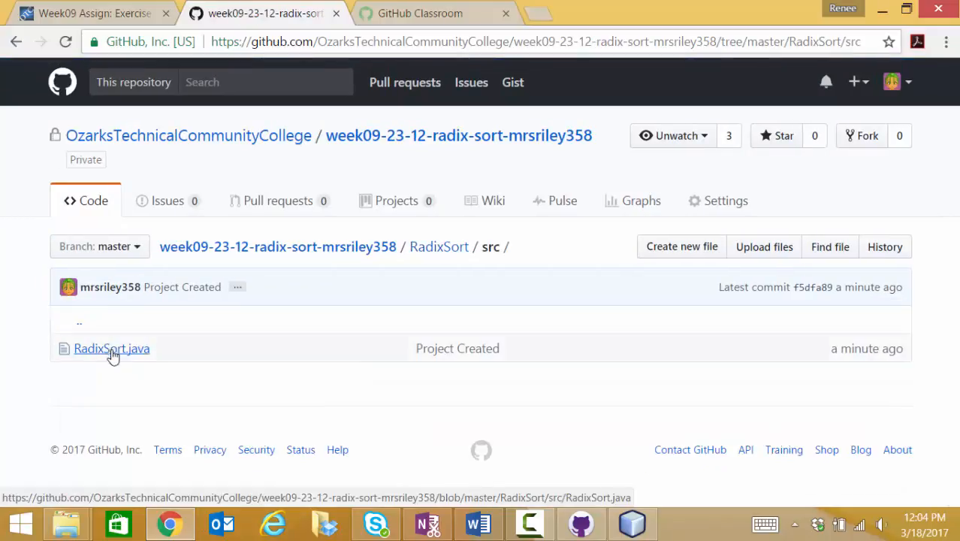
left_click(138, 248)
left_click(139, 248)
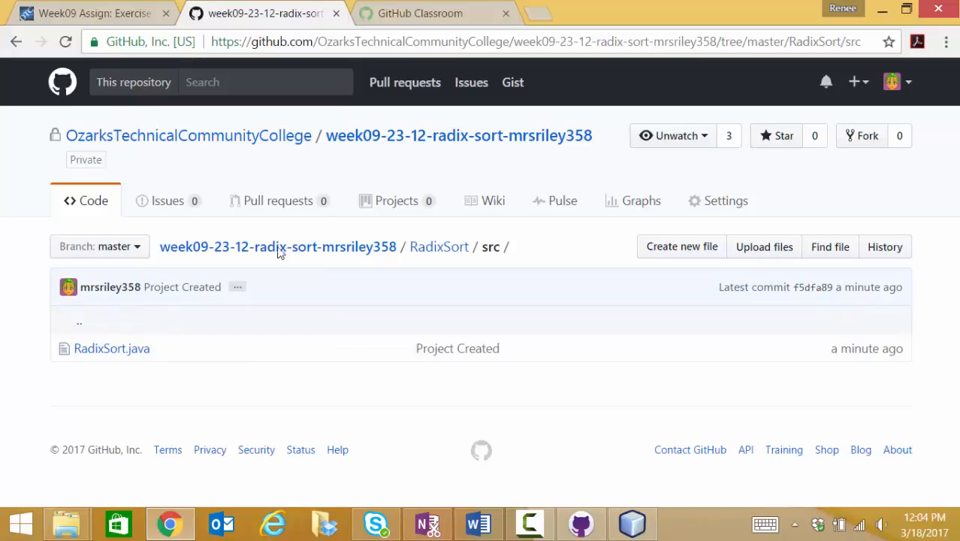
Switch to NetBeans and add the line "This is my main method" at the start of the class Javadoc comment in RadixSort.java.
left_click(635, 524)
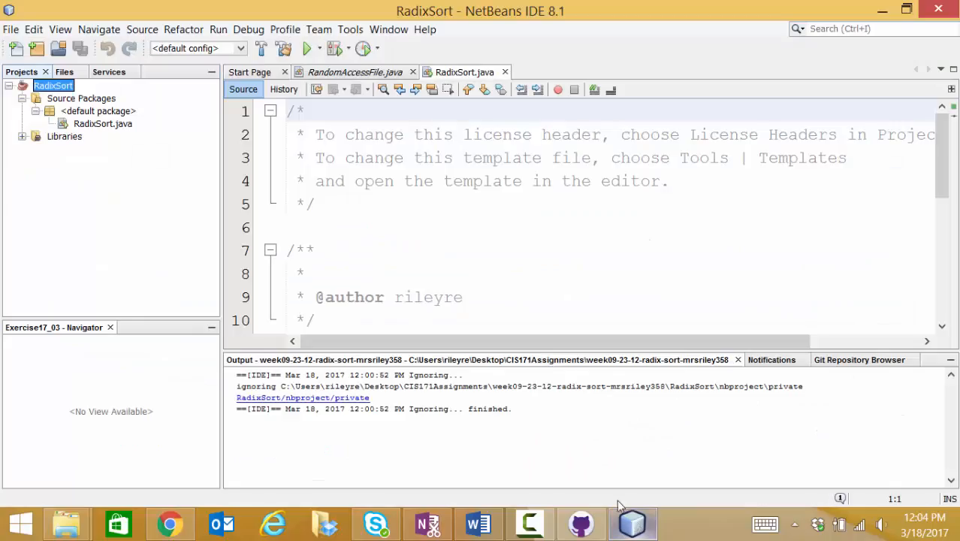
left_click(364, 259)
key("Return")
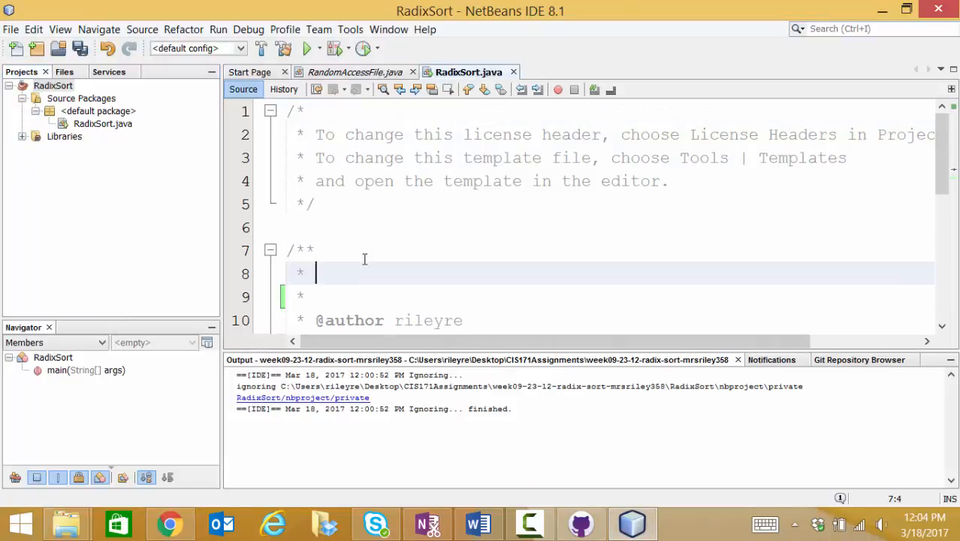
type("This is m")
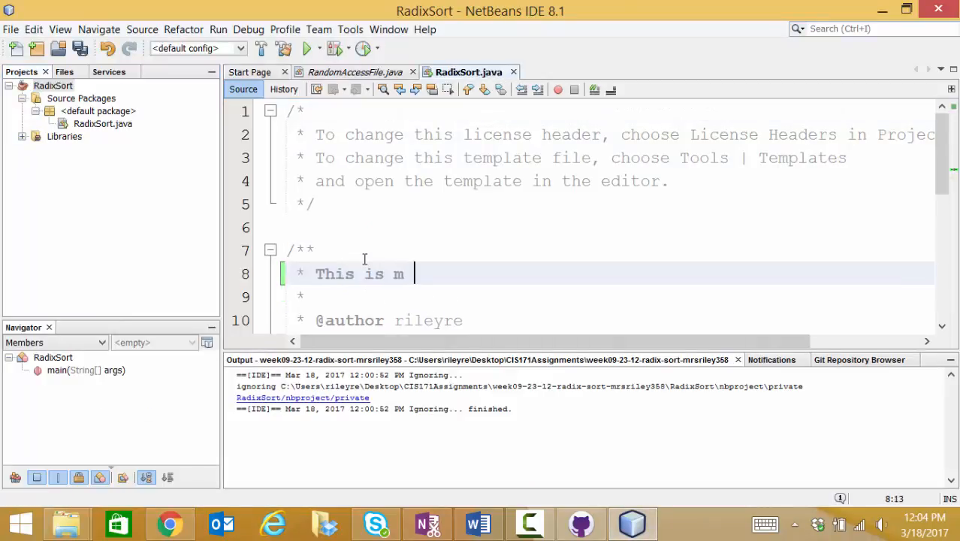
type("y main mentho")
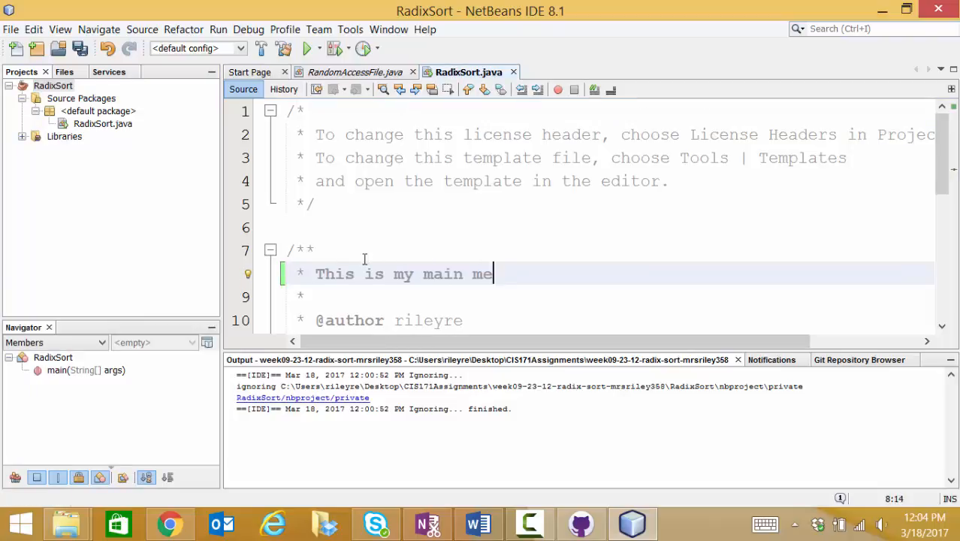
key("BackSpace")
key("BackSpace")
key("BackSpace")
key("BackSpace")
type("thod")
Add a second Javadoc line reading "This comment is changed source code" below the main method line.
key("Return")
type("T")
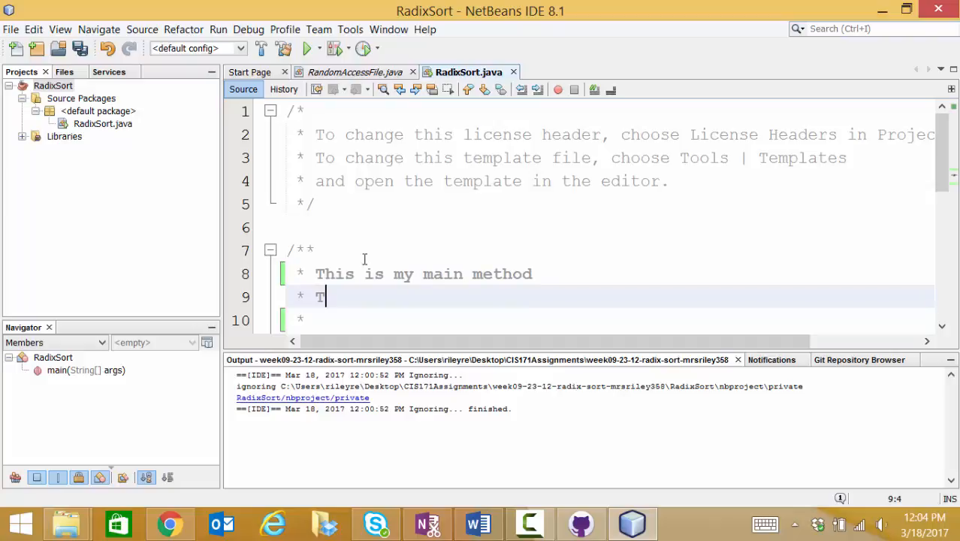
type("his comment is changed c")
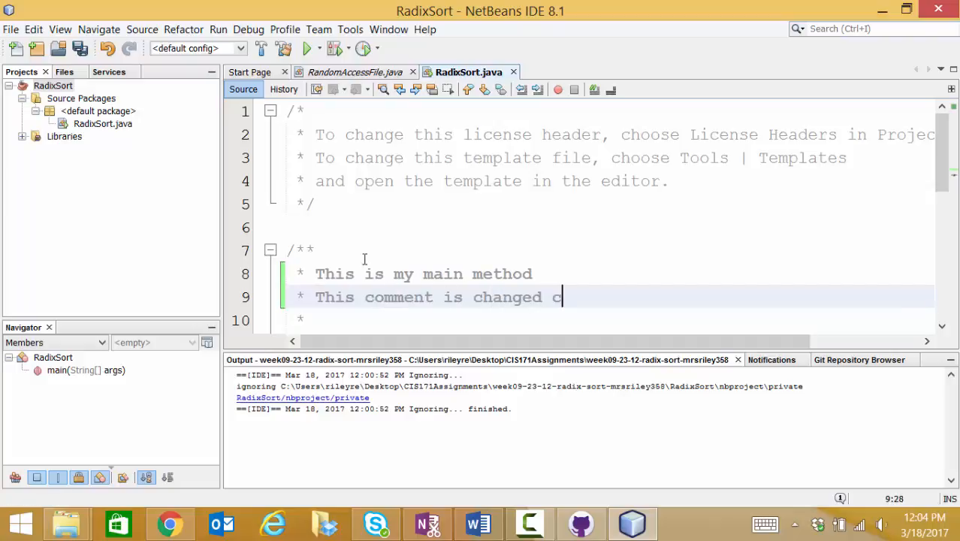
key("BackSpace")
type("source code")
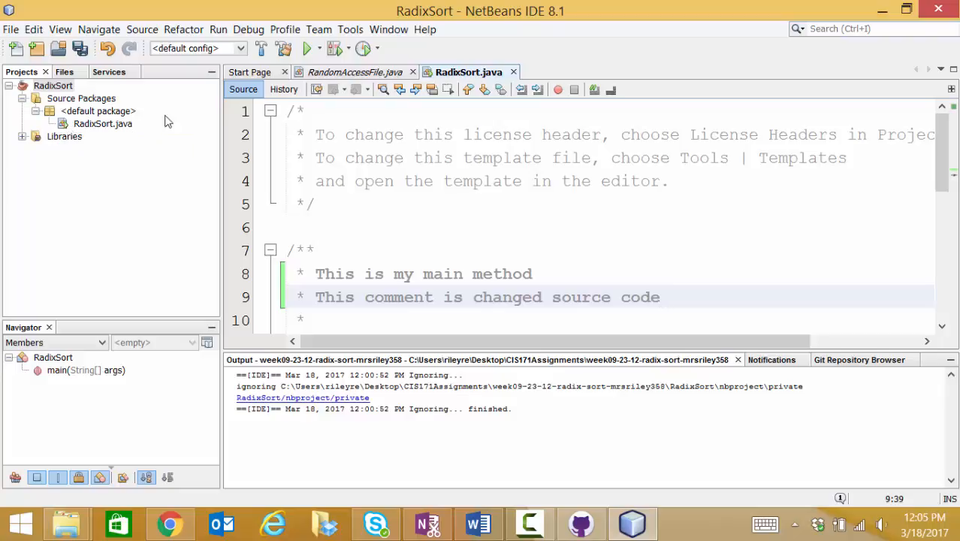
Show the Git changes for RadixSort.java.
left_click(328, 35)
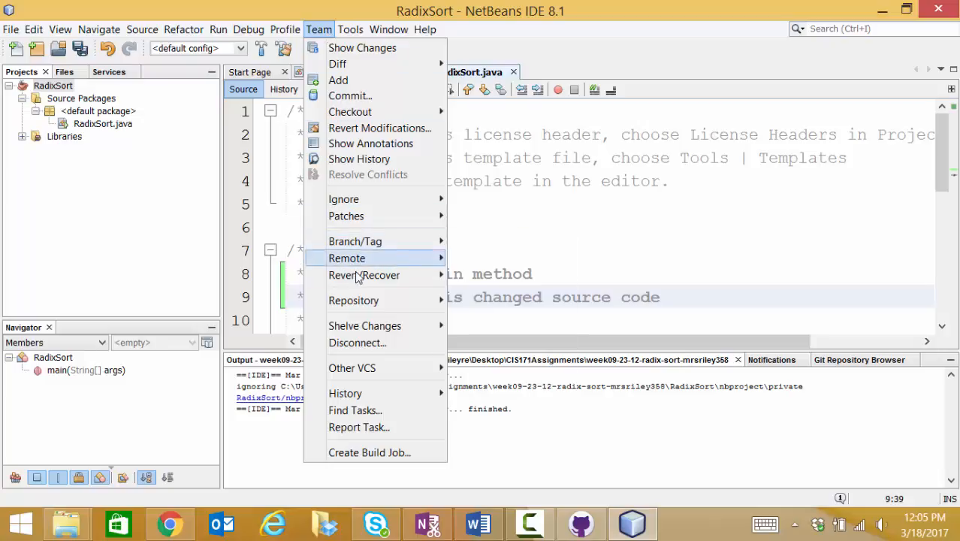
mouse_move(355, 260)
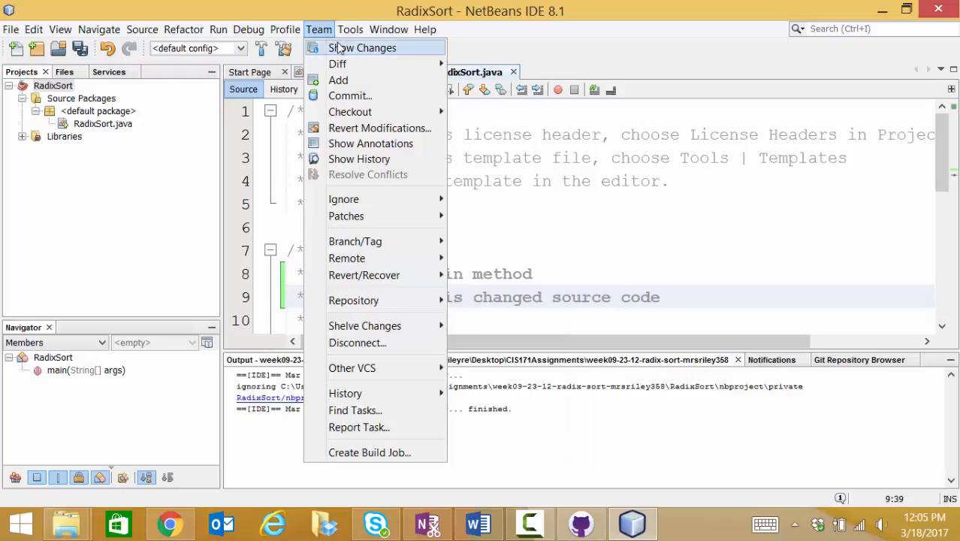
left_click(376, 51)
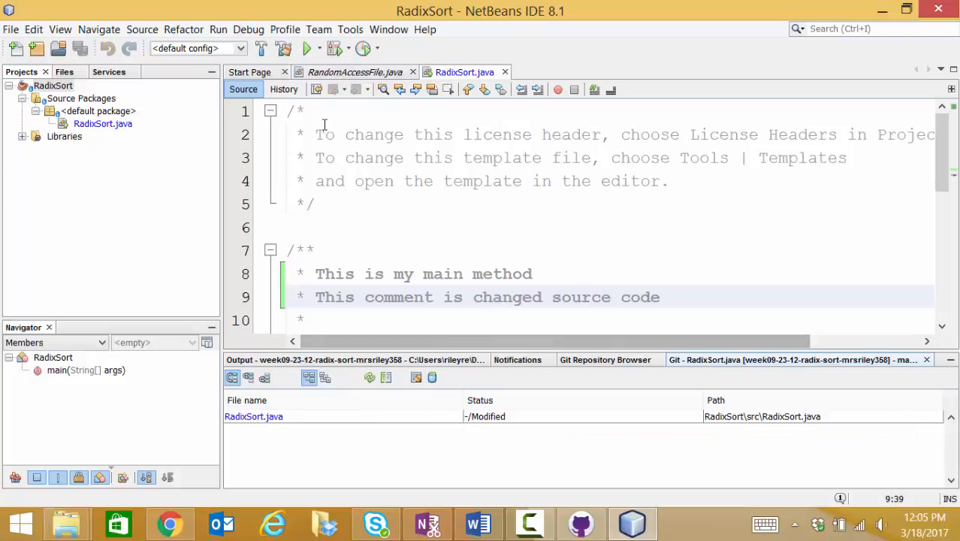
Commit RadixSort.java to the local master branch with the message "Update Project documentation".
left_click(321, 32)
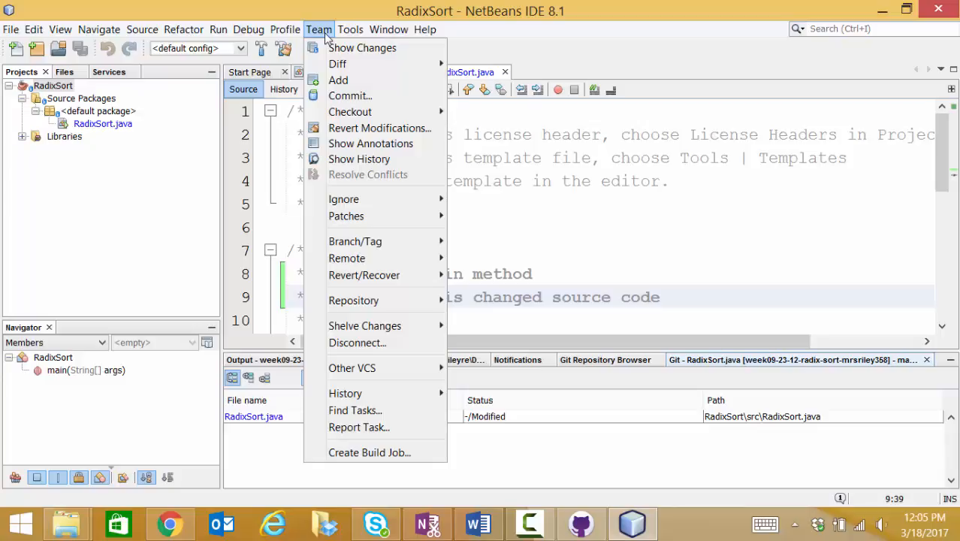
mouse_move(375, 242)
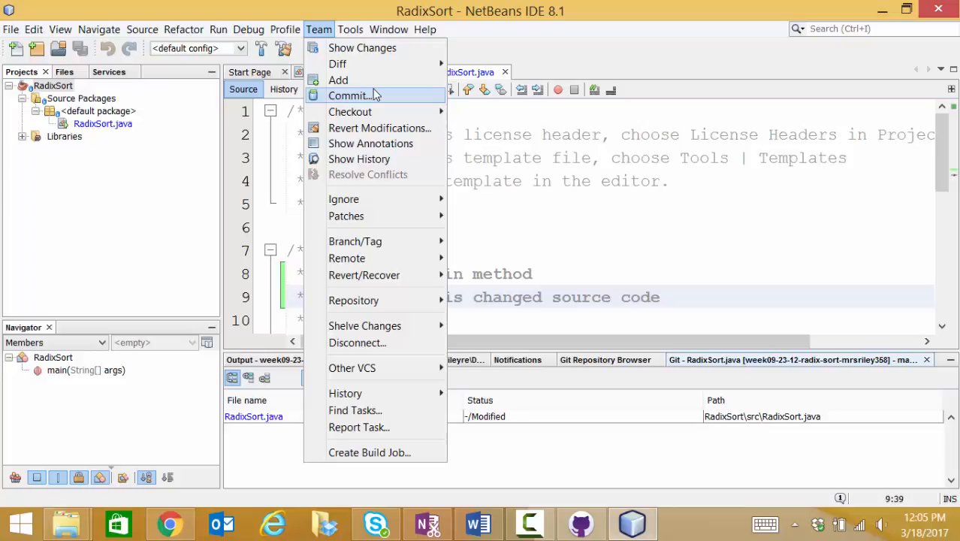
mouse_move(386, 323)
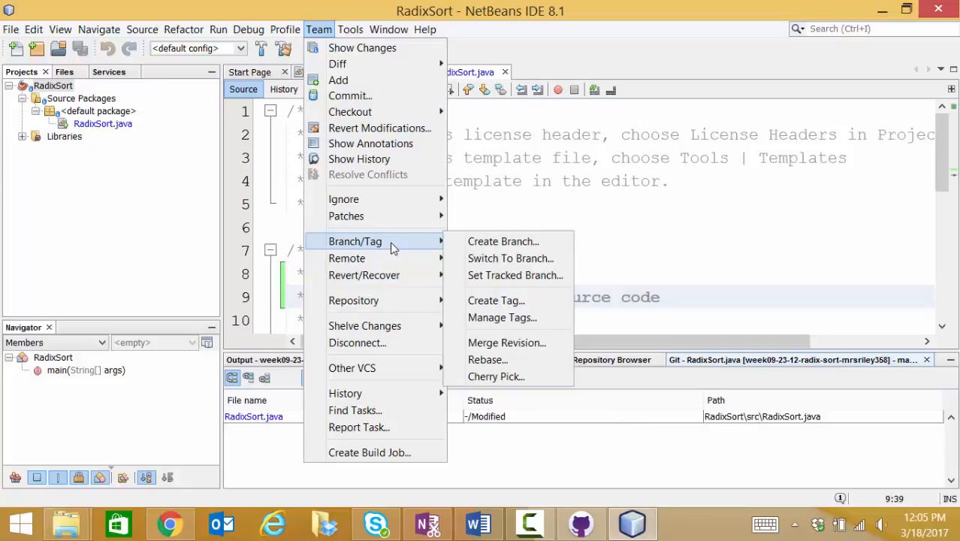
mouse_move(389, 218)
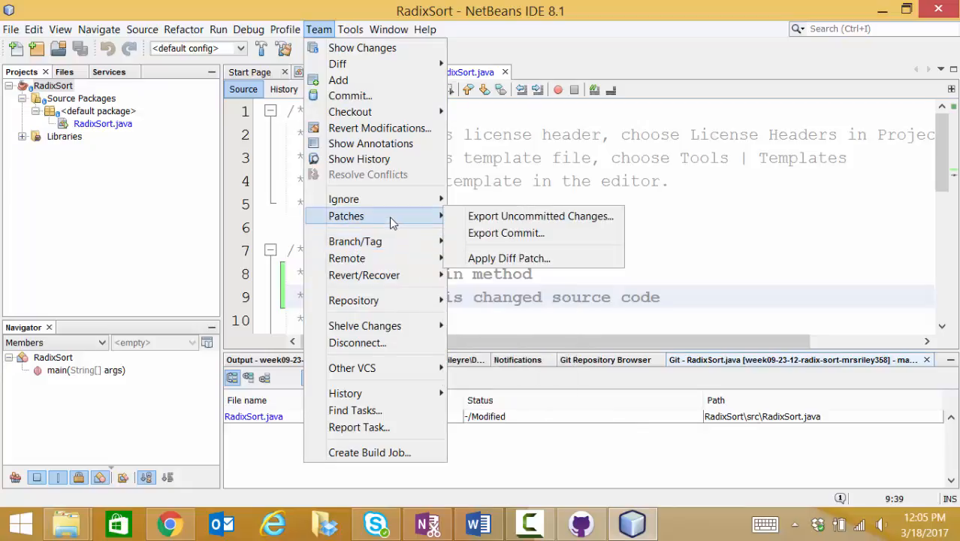
mouse_move(389, 200)
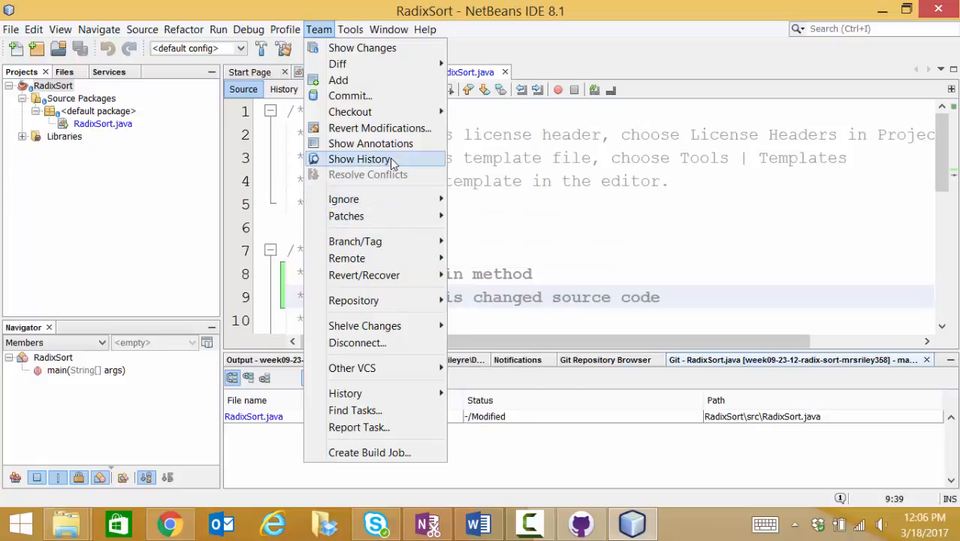
left_click(382, 95)
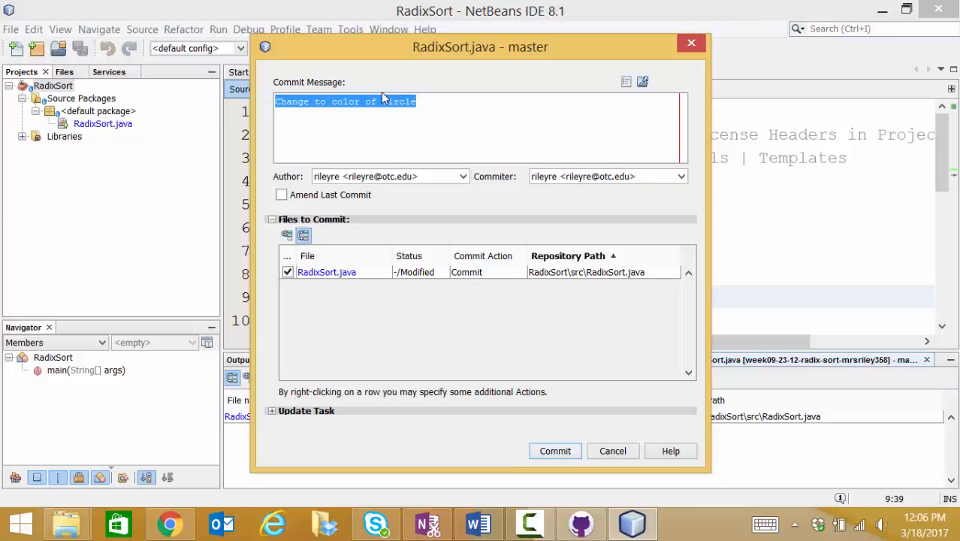
type("Update ")
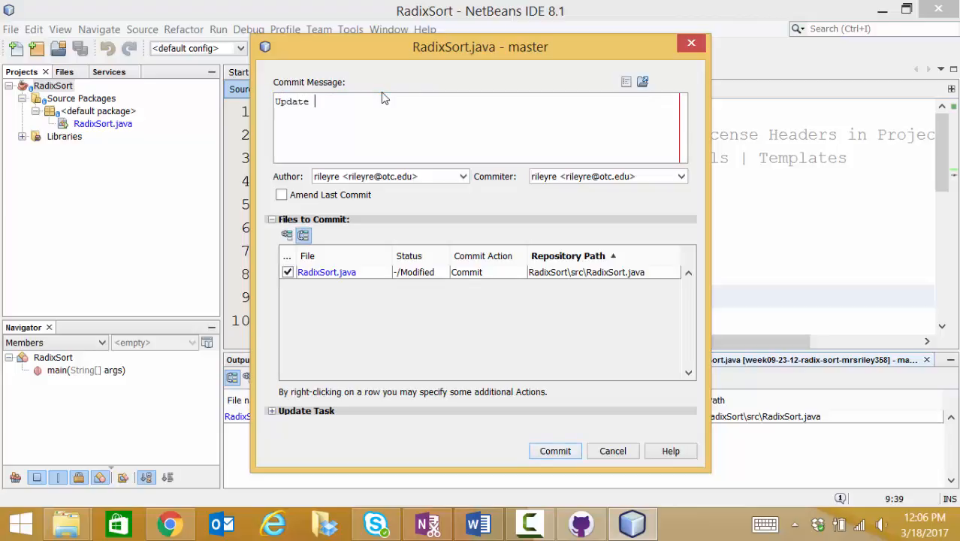
type("Project documentation")
left_click(567, 453)
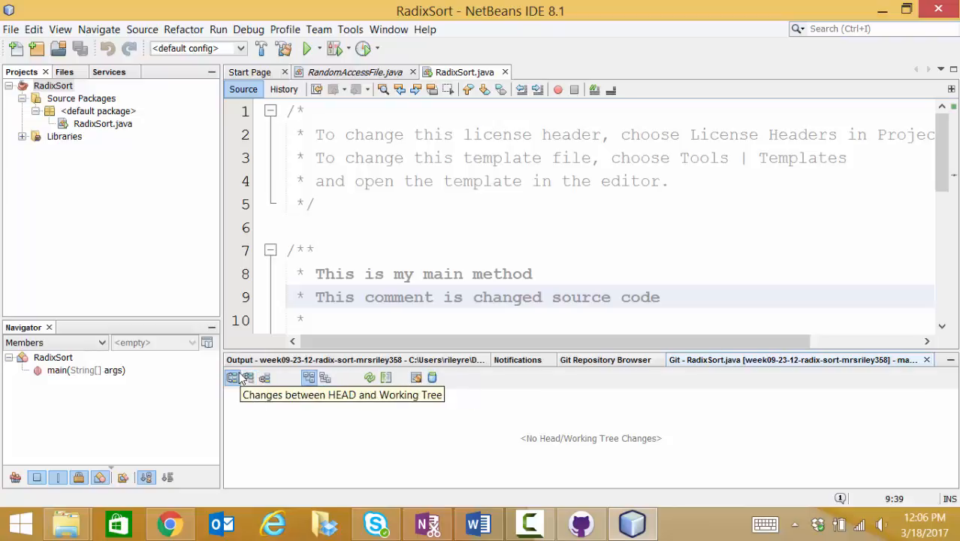
Start a push to the remote using the configured origin repository location.
left_click(319, 29)
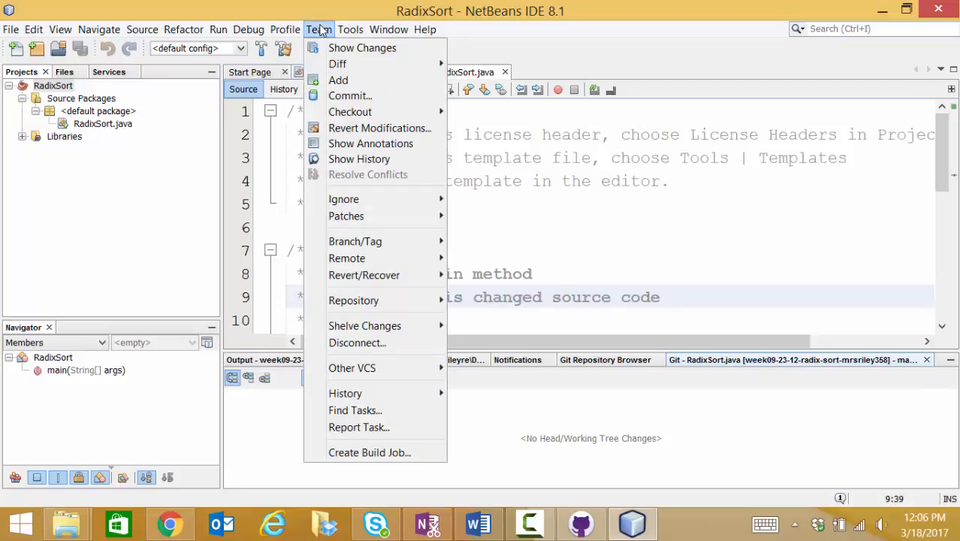
mouse_move(364, 267)
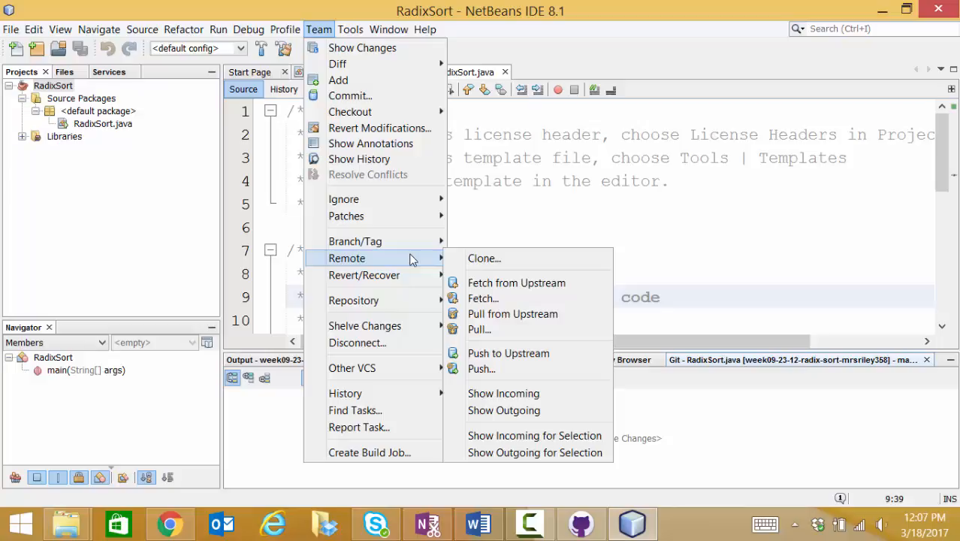
left_click(504, 369)
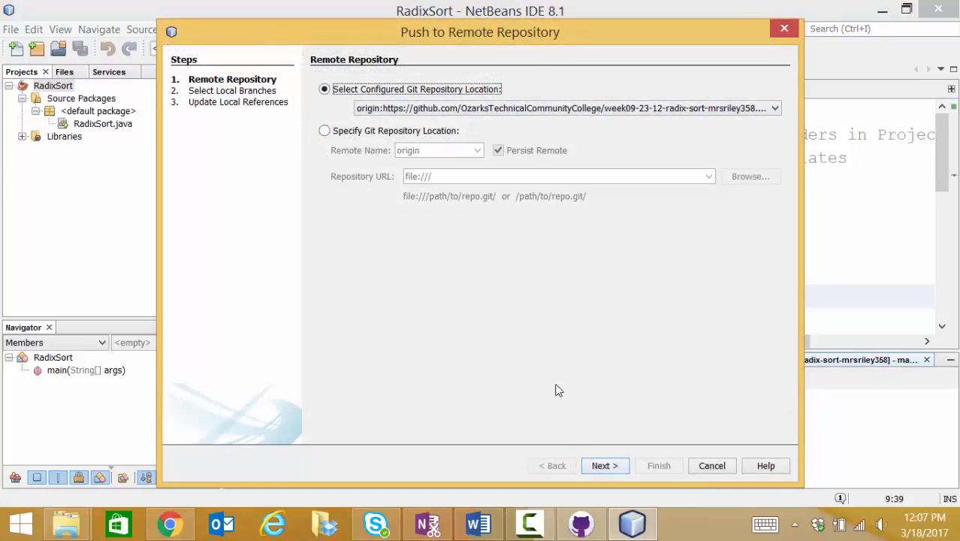
left_click(605, 466)
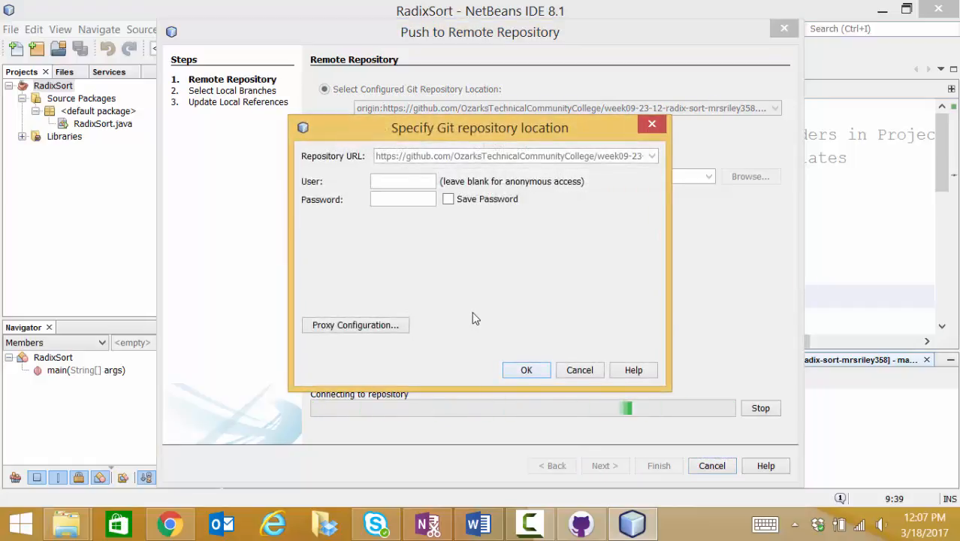
Authenticate with the GitHub username and account password, and push master to master, updating the origin/master reference.
type("mrsriley358")
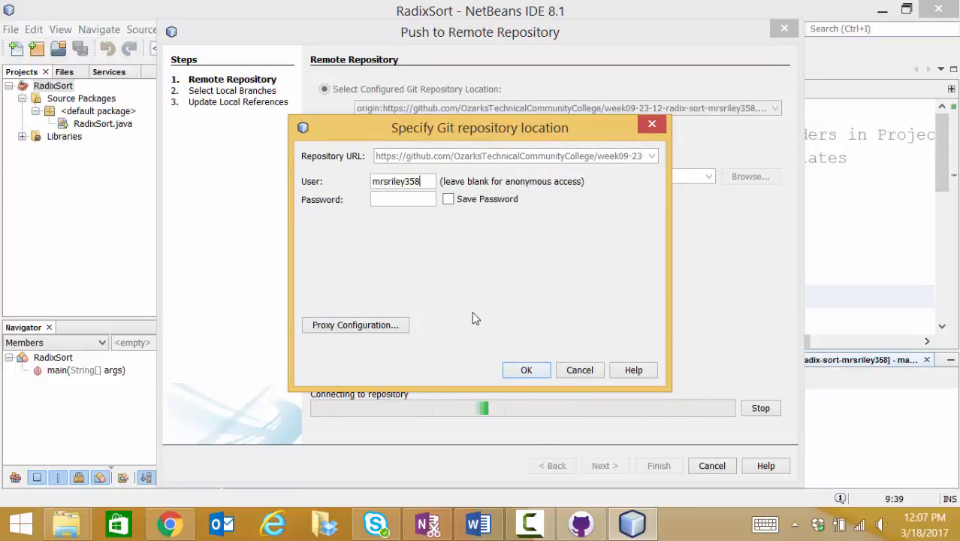
key("Tab")
type("******")
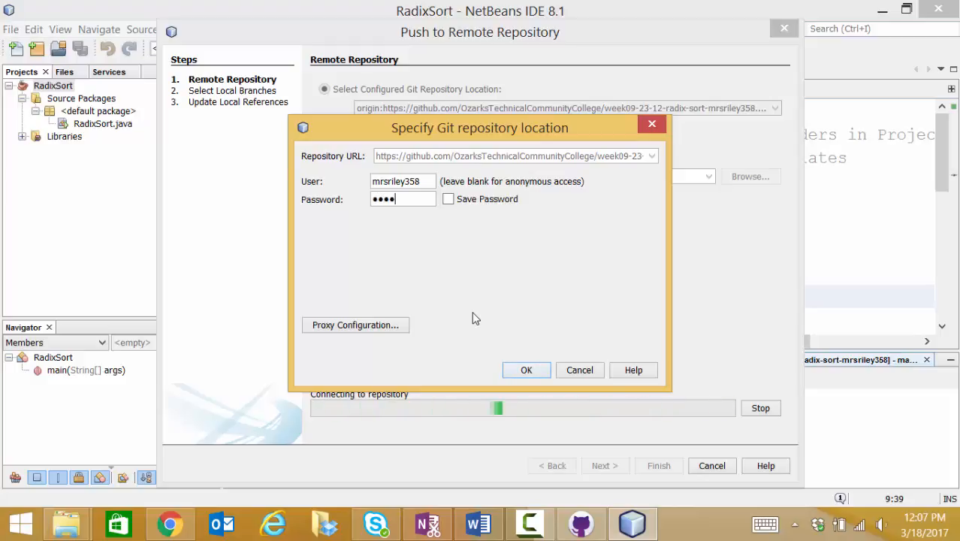
type("**")
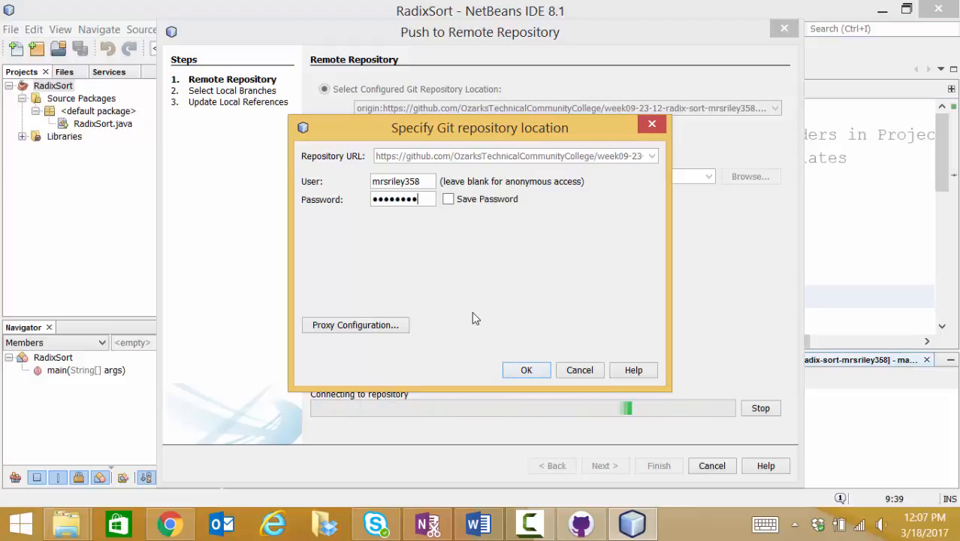
left_click(537, 369)
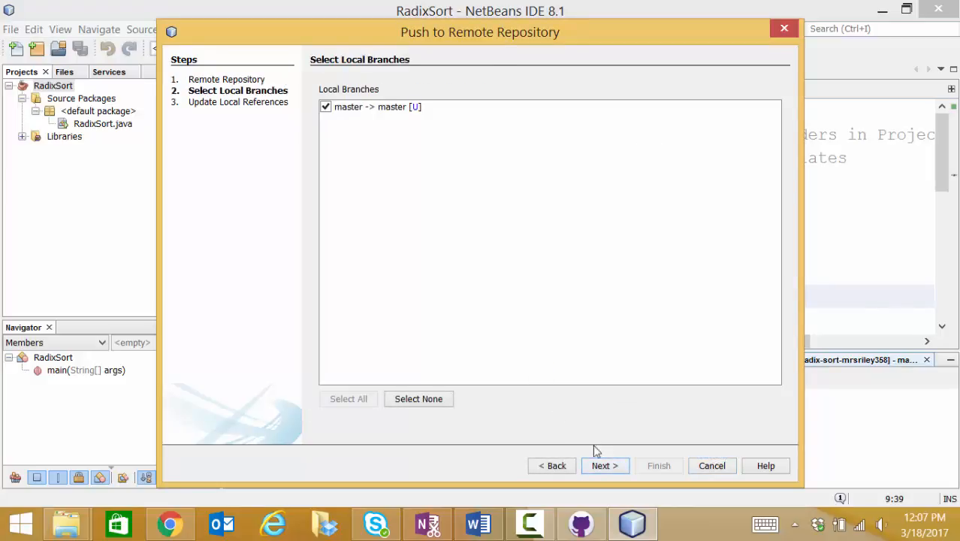
left_click(606, 466)
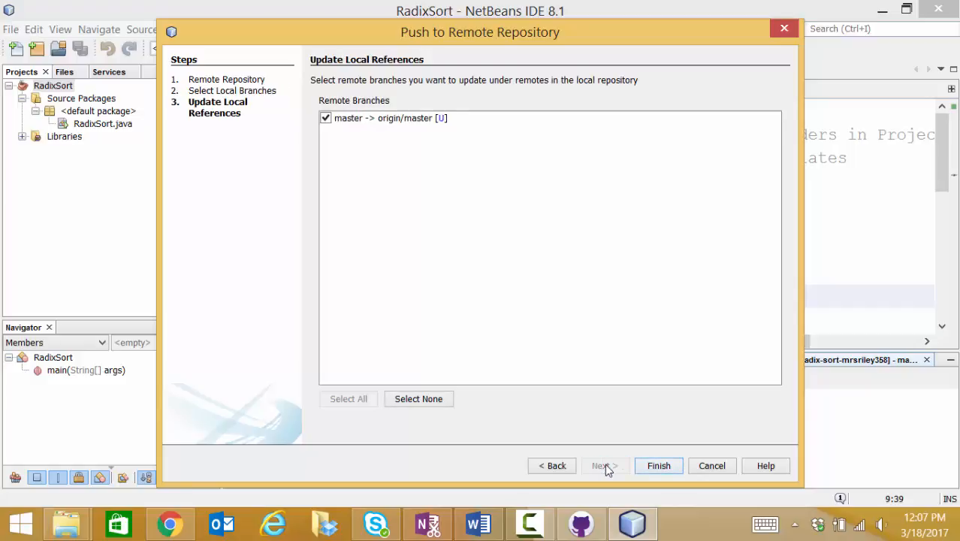
left_click(659, 466)
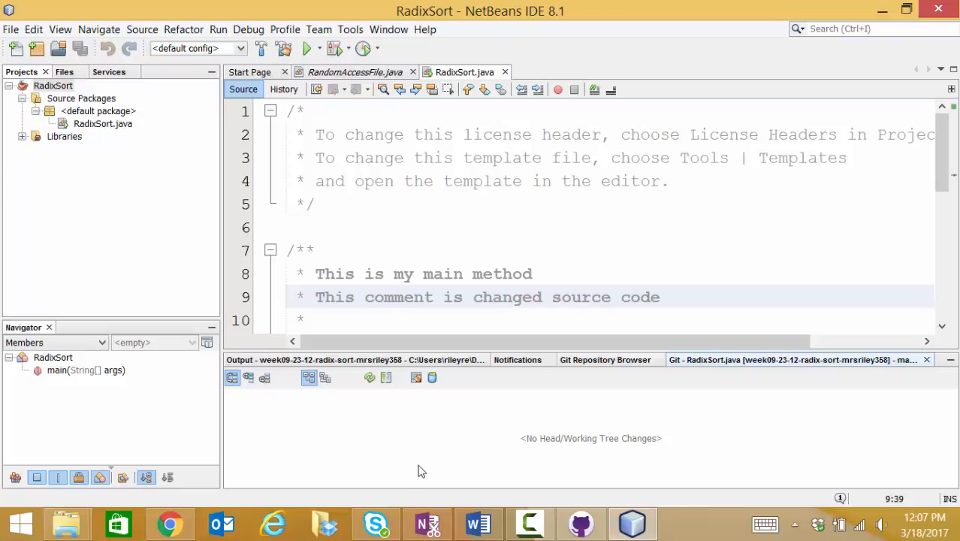
Switch to the radix sort repository on GitHub in Chrome and open RadixSort.java from RadixSort/src on the master branch.
left_click(172, 529)
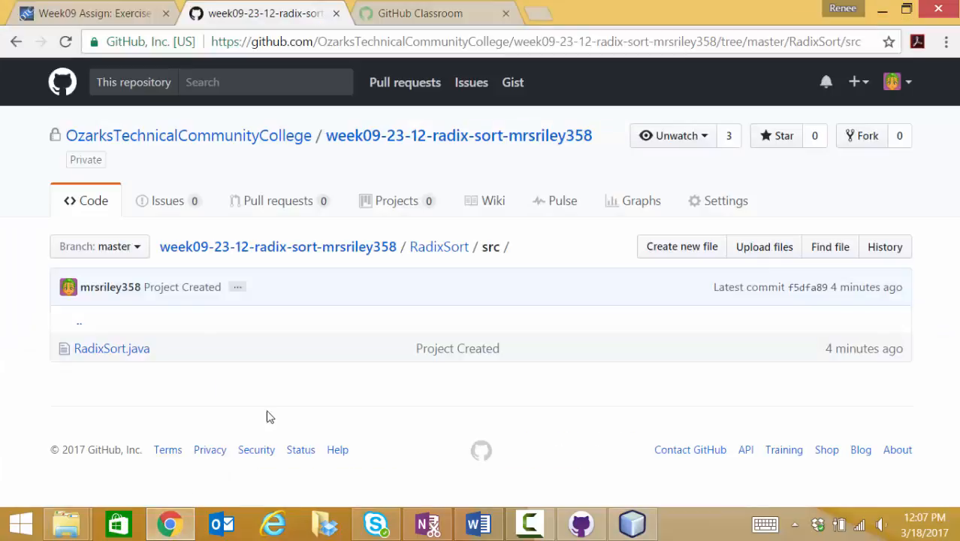
left_click(93, 206)
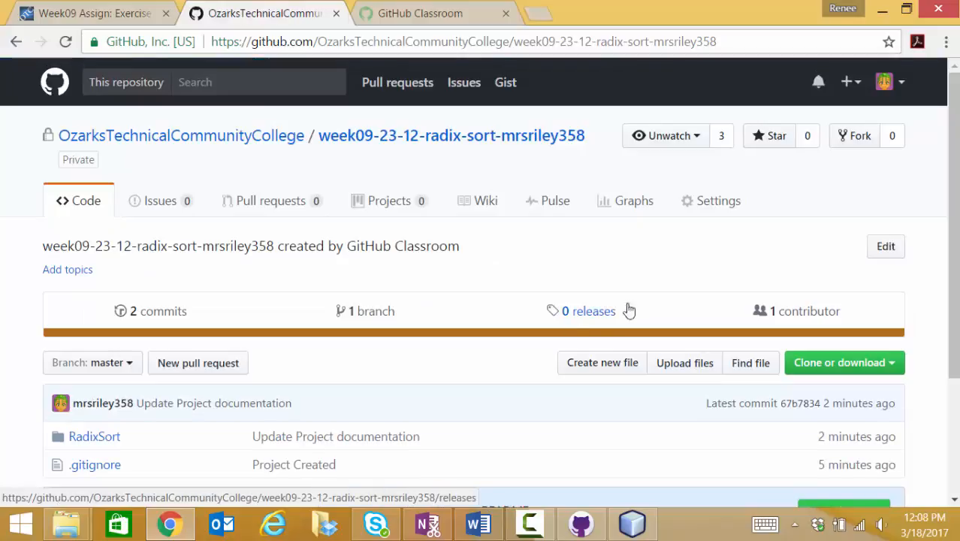
left_click_drag(956, 209, 955, 307)
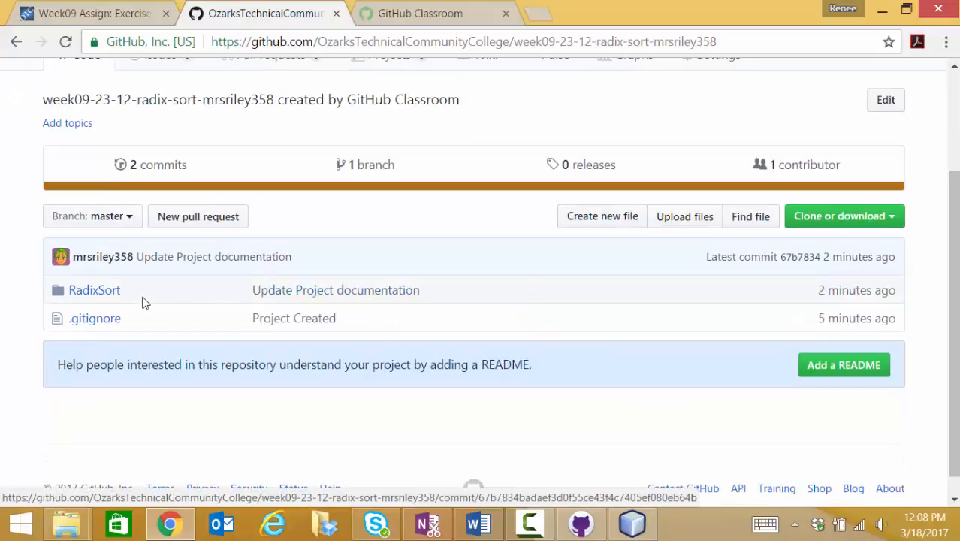
left_click(94, 291)
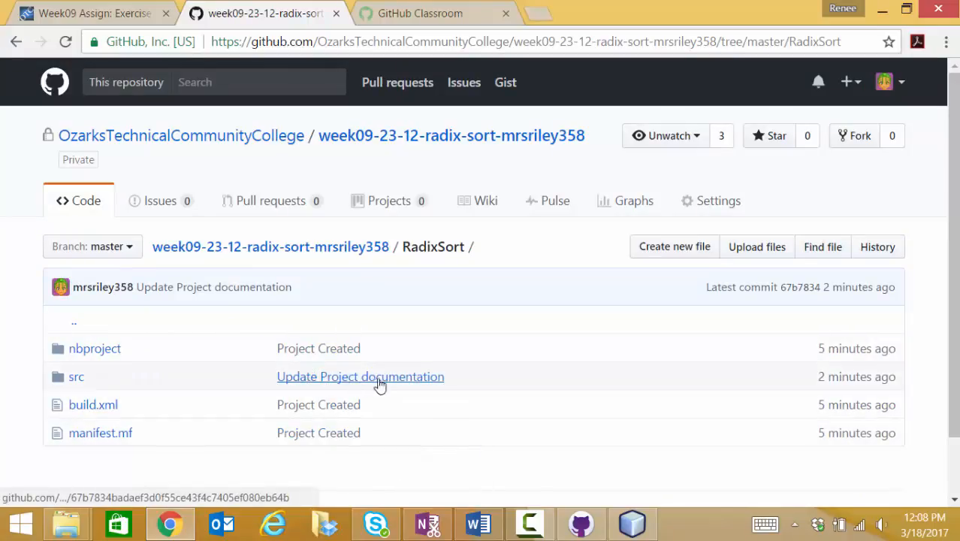
left_click(76, 378)
left_click(116, 350)
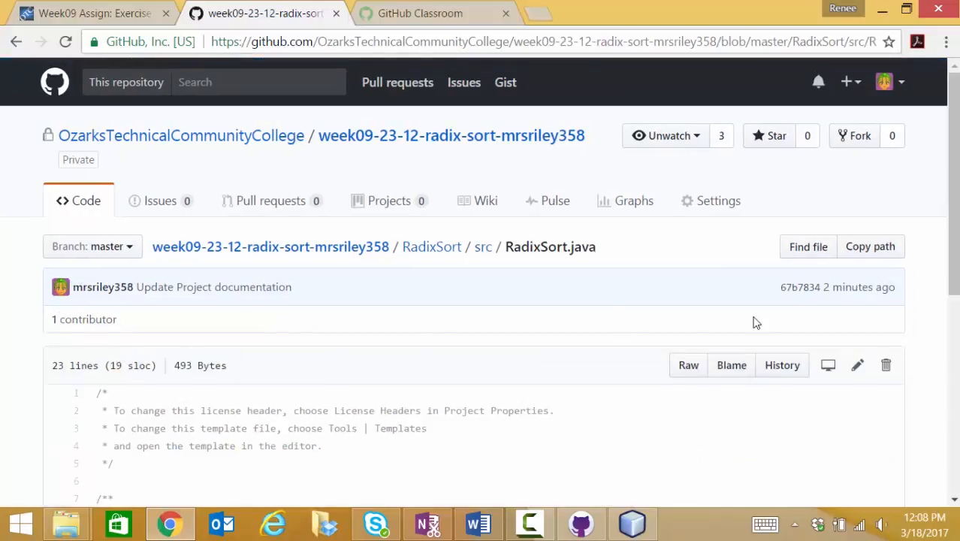
left_click_drag(956, 239, 956, 271)
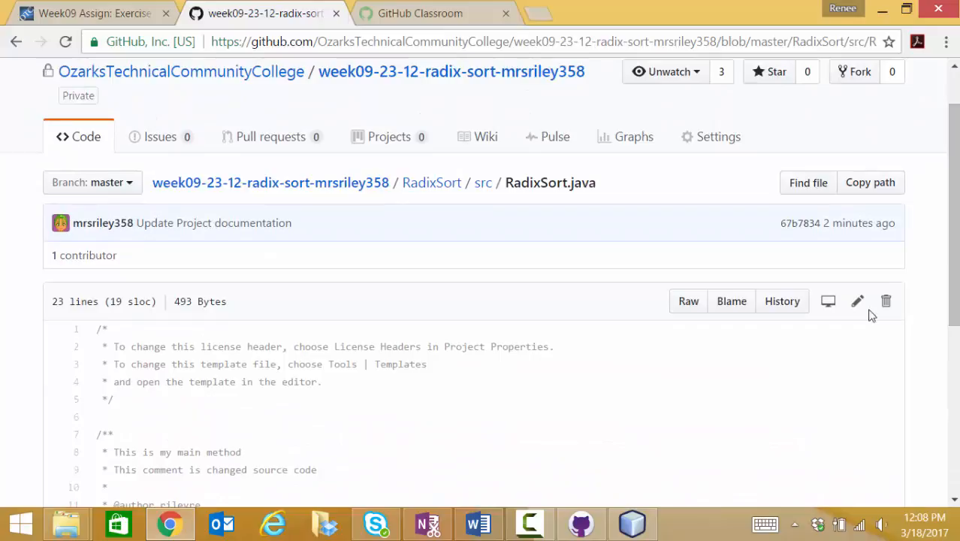
View the raw source of RadixSort.java, and show the file's commit history.
left_click(686, 302)
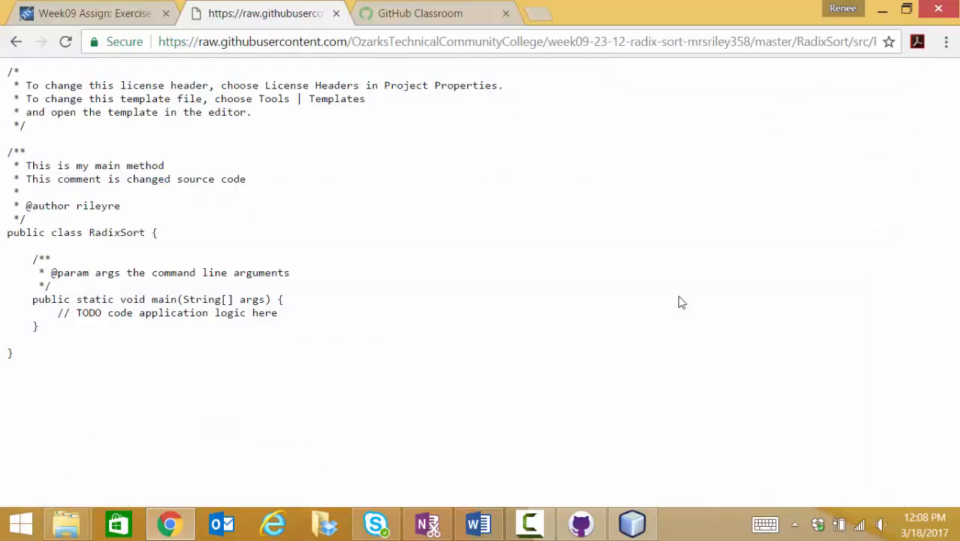
left_click(16, 41)
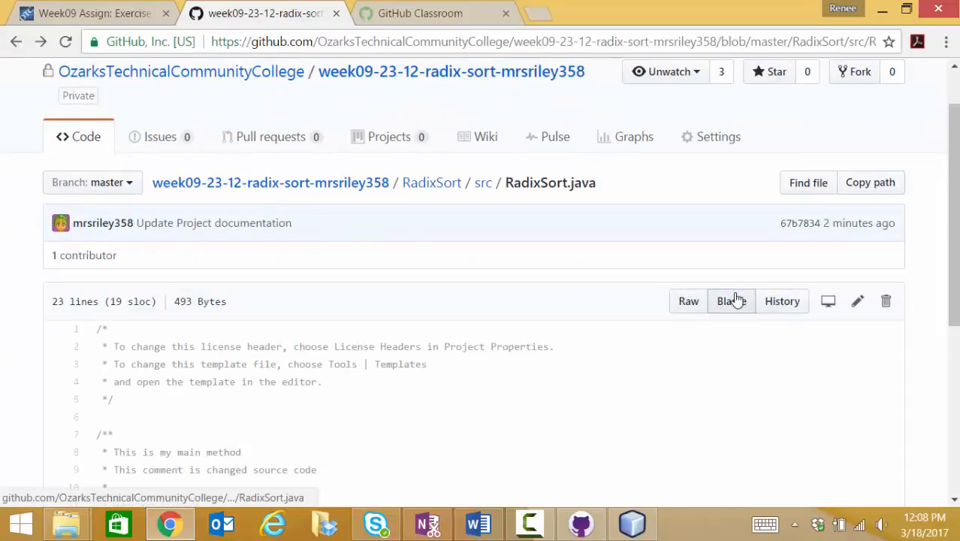
left_click(785, 305)
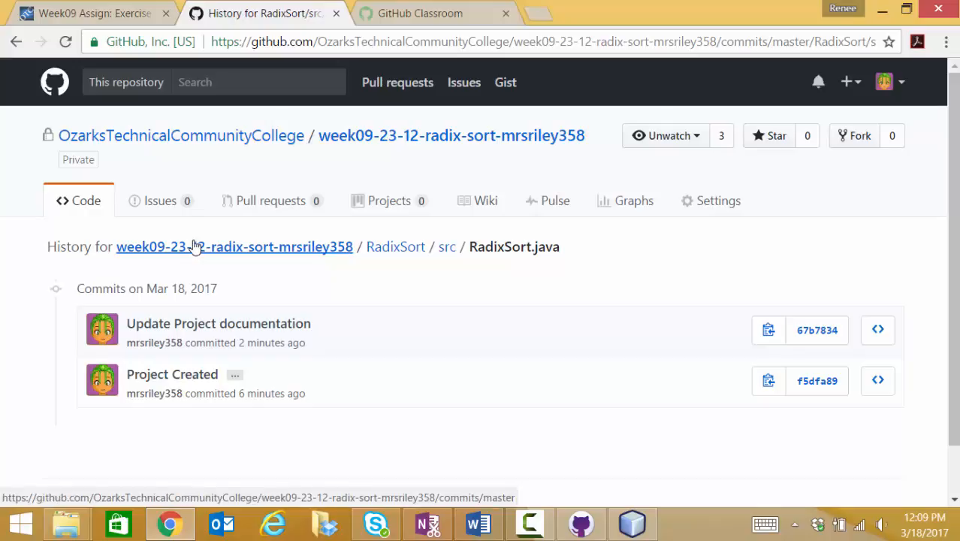
From the repository's commit list, browse the files at the "Update Project documentation" commit and open RadixSort.java in RadixSort/src.
left_click(82, 207)
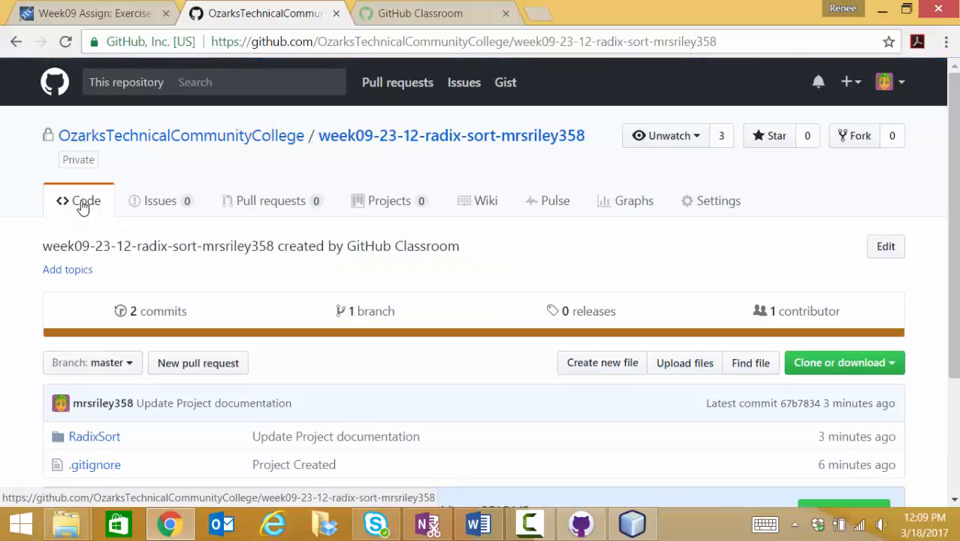
left_click(162, 317)
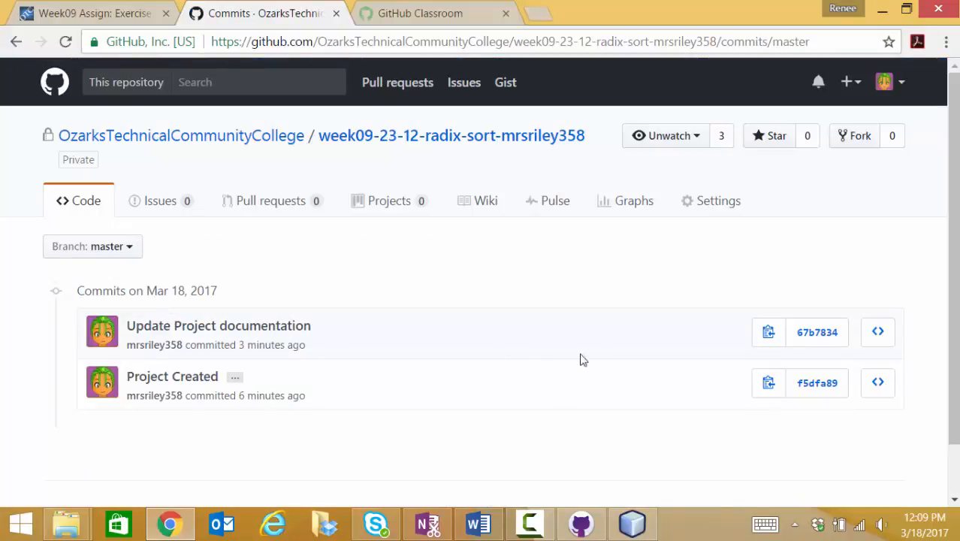
left_click(878, 332)
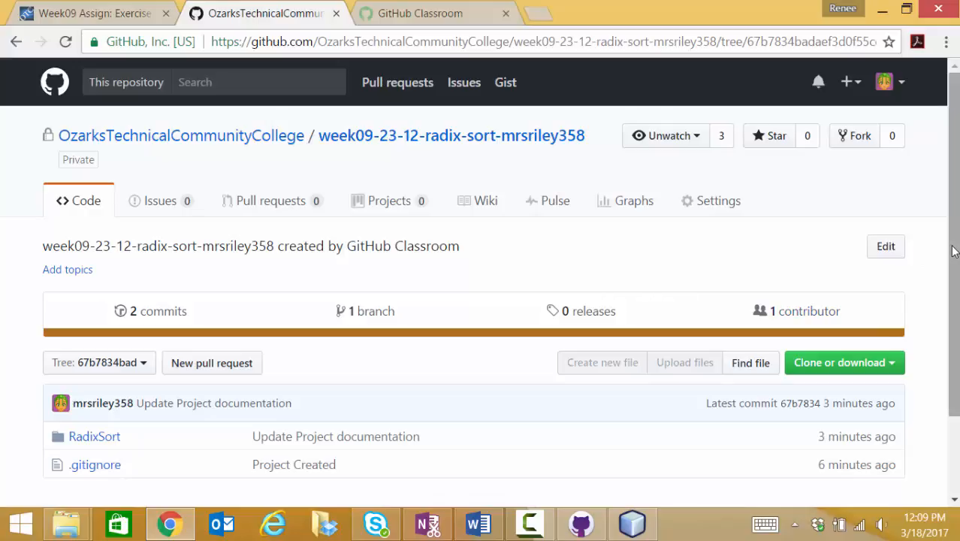
scroll(955, 255, "down", 1)
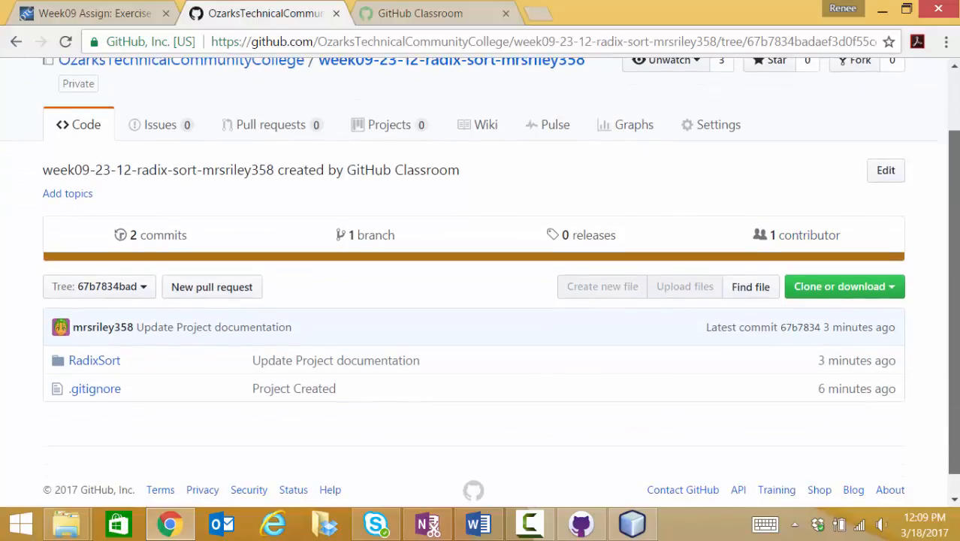
left_click(94, 362)
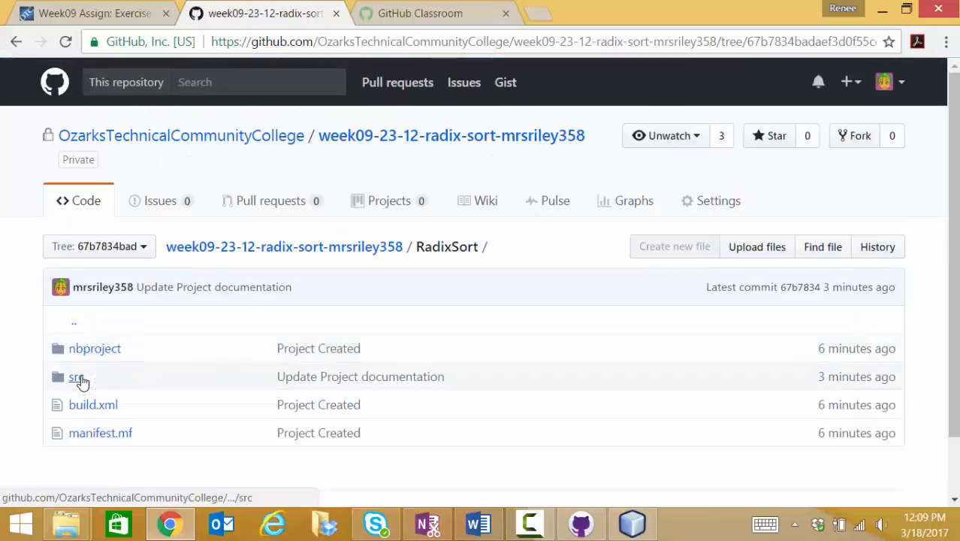
left_click(77, 377)
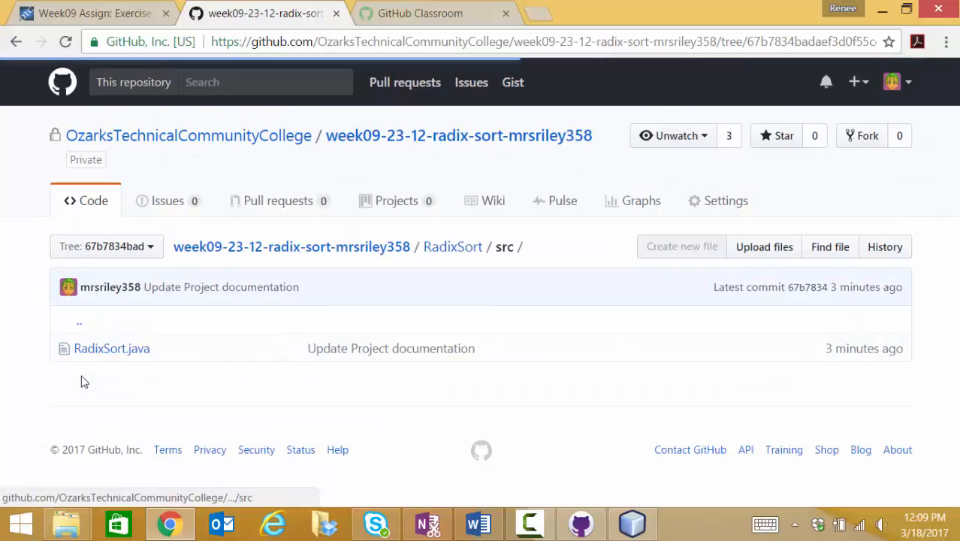
left_click(110, 349)
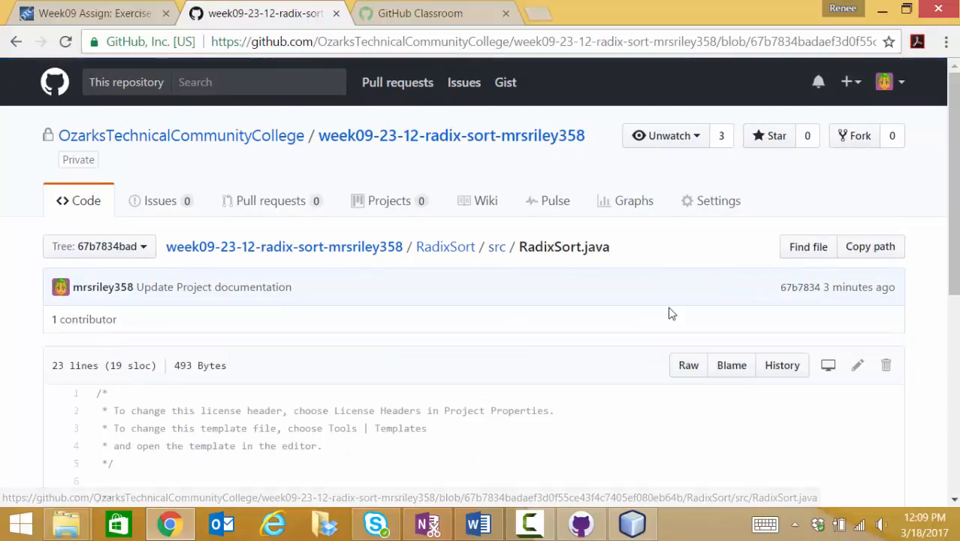
Inspect the "Project Created" version of RadixSort.java and its commit history, and return to the repository's code overview.
left_click(782, 366)
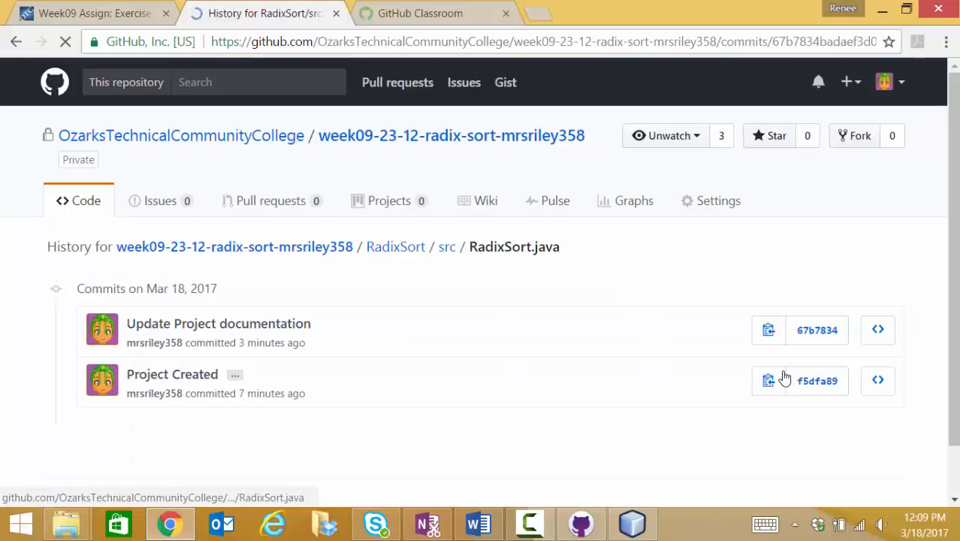
left_click(876, 380)
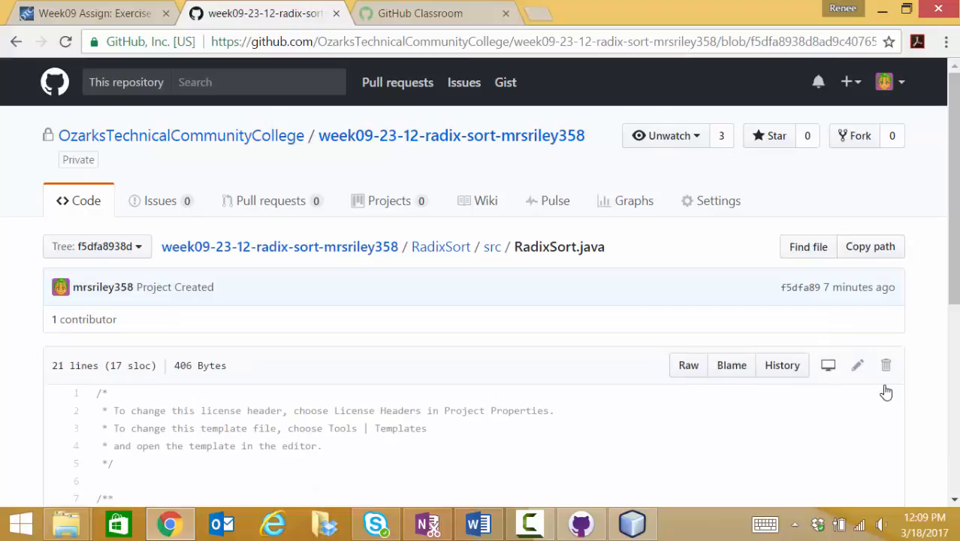
left_click(782, 365)
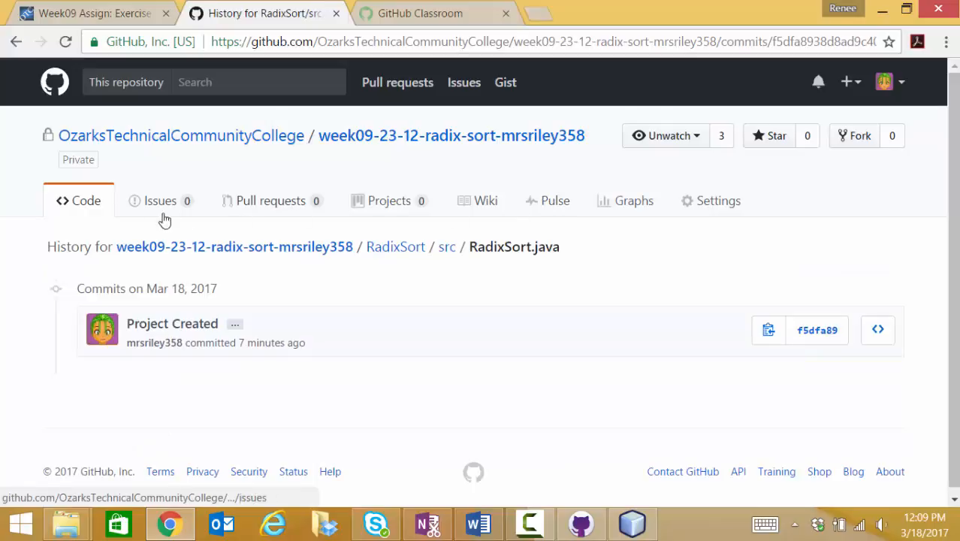
left_click(82, 209)
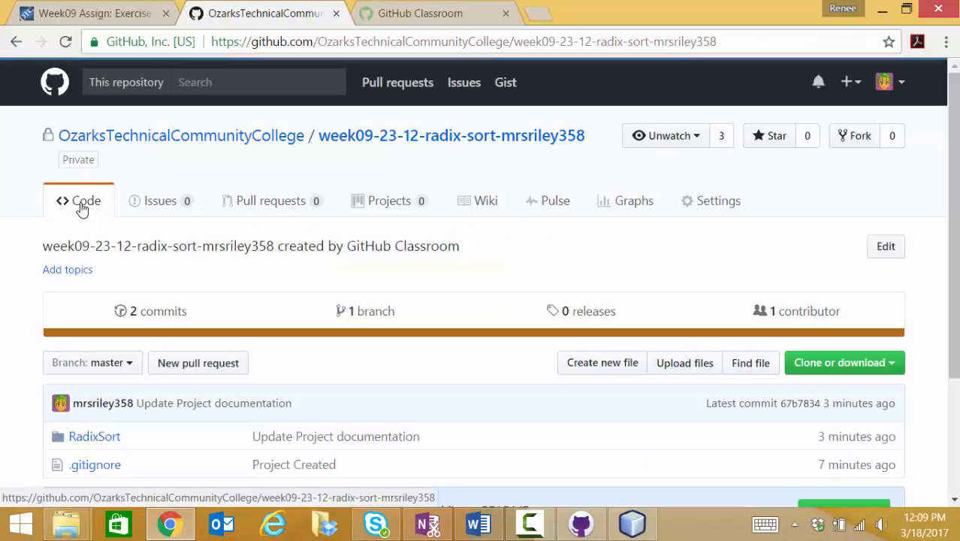